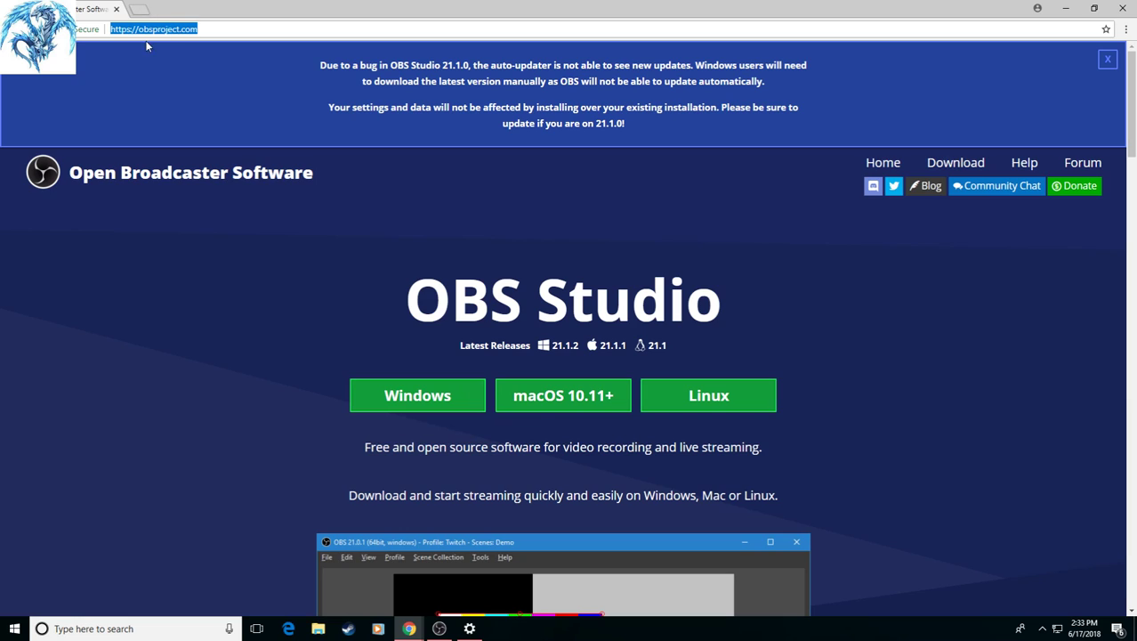
# Launch OBS-Studio-21.1.2-Full-Installer from the Downloads folder and exit its setup wizard.
pyautogui.tripleClick(154, 70)
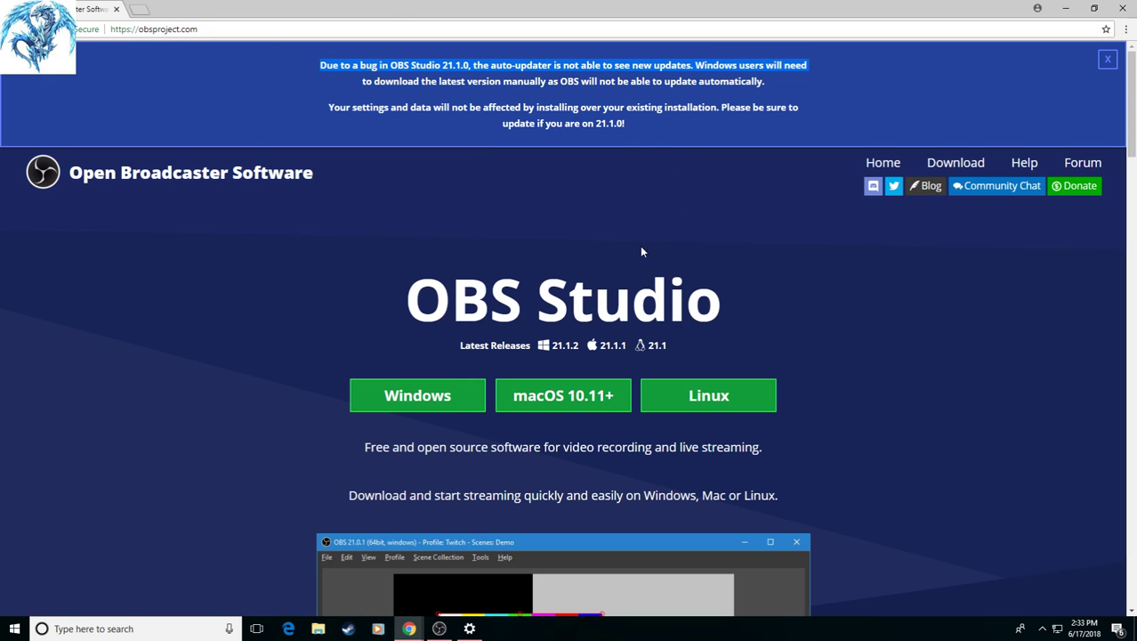
pyautogui.scroll(-1, 657, 207)
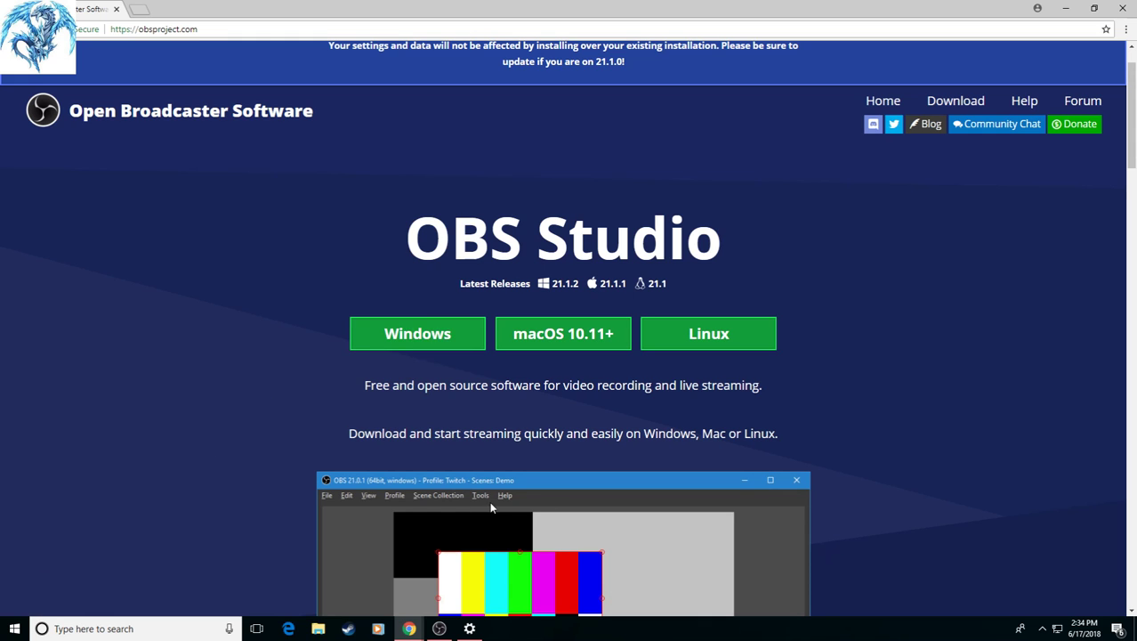
pyautogui.click(319, 629)
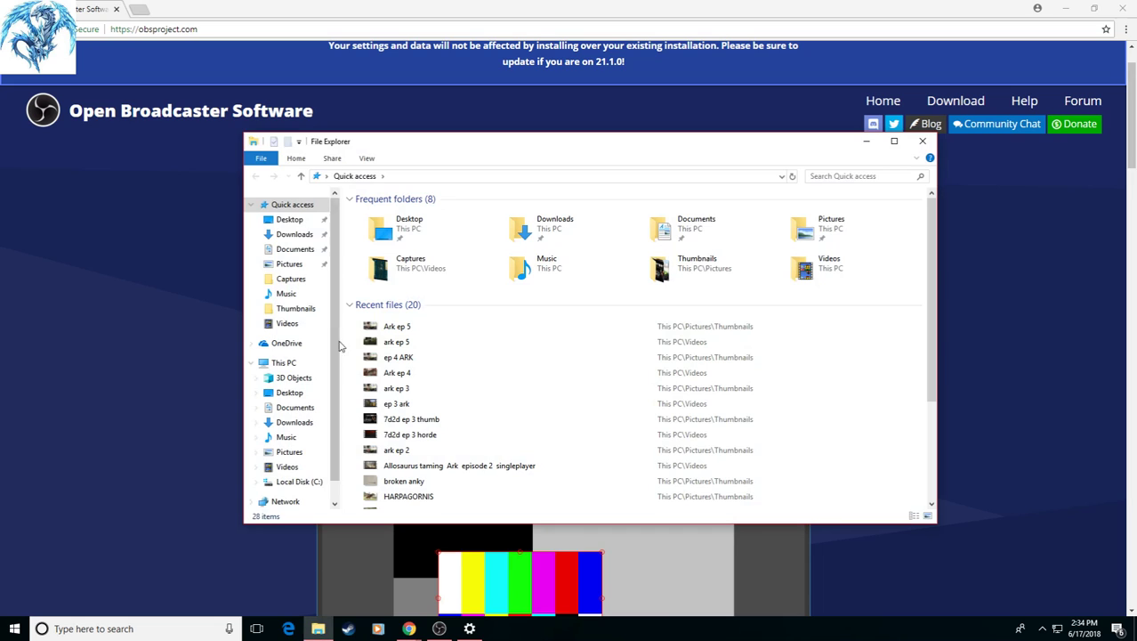
pyautogui.click(294, 234)
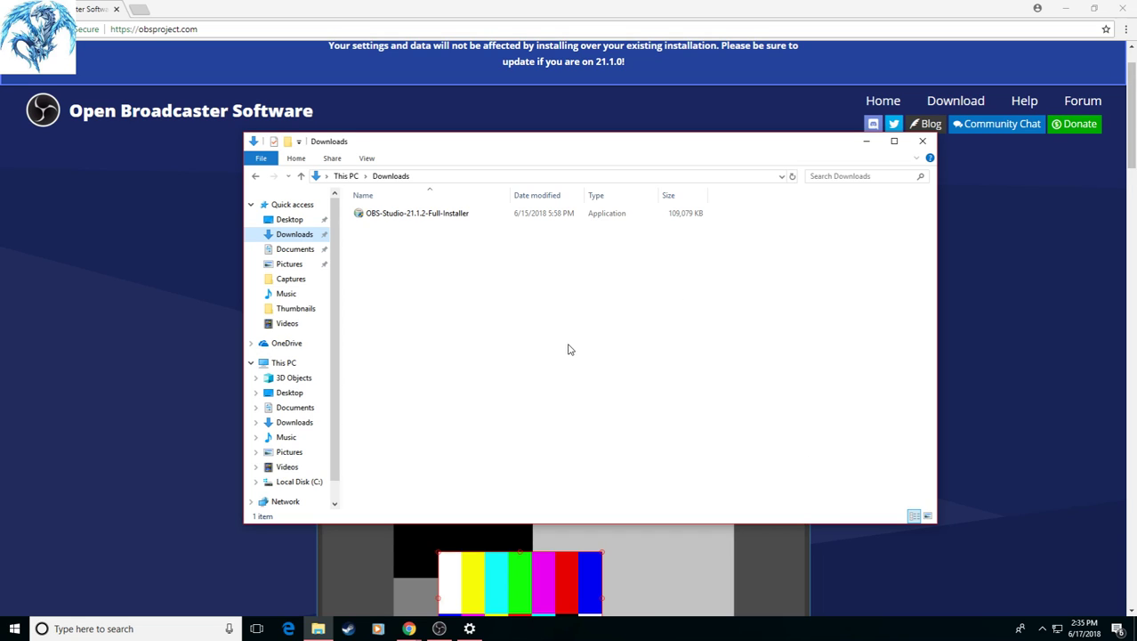
pyautogui.doubleClick(488, 219)
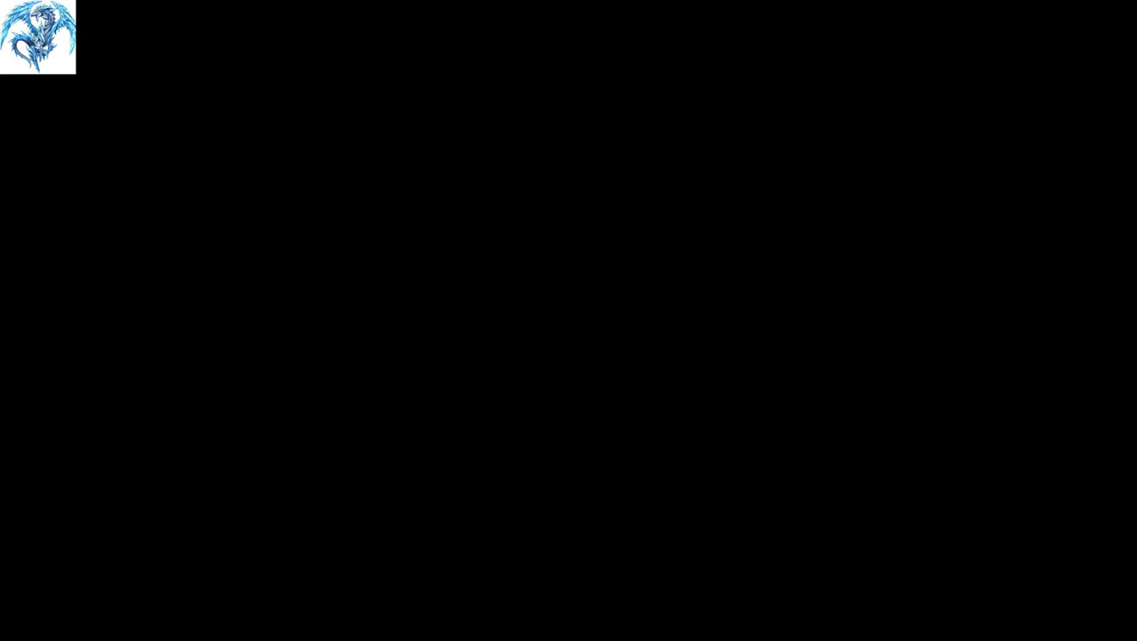
pyautogui.click(606, 350)
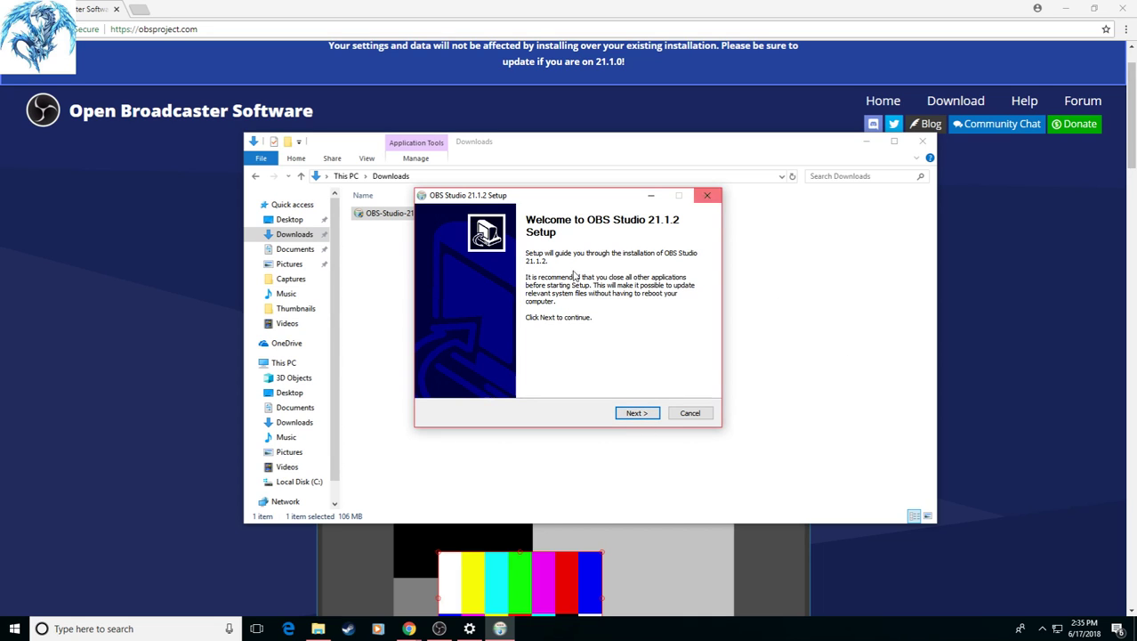
pyautogui.click(710, 202)
pyautogui.click(598, 360)
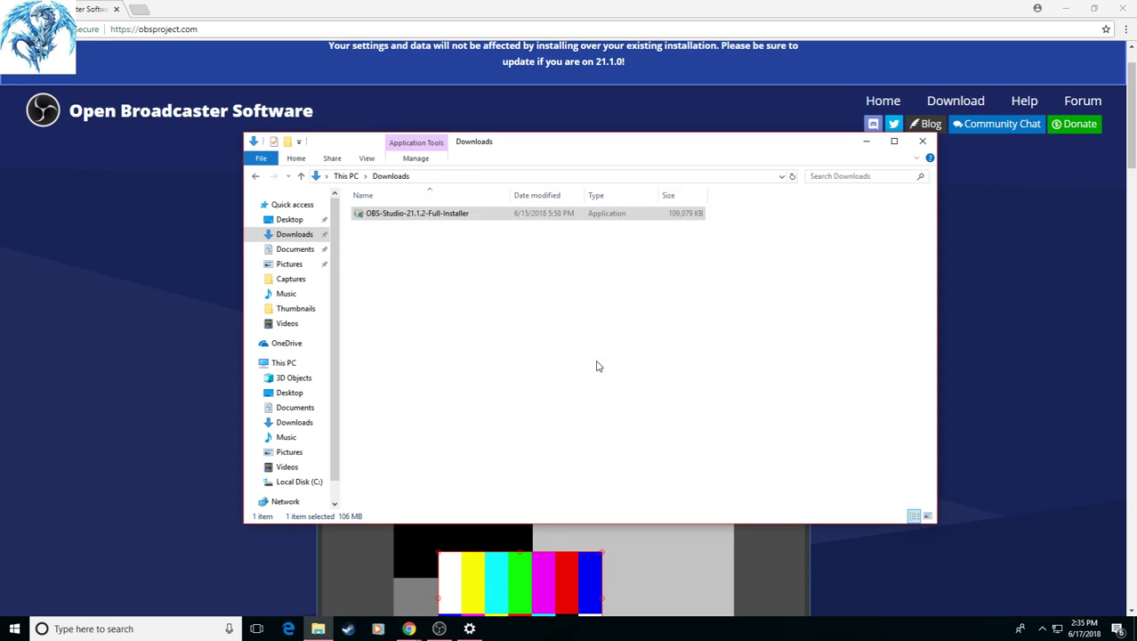
# Clear the File Explorer and browser windows from the desktop and place the OBS Studio window near the middle of the screen.
pyautogui.click(865, 140)
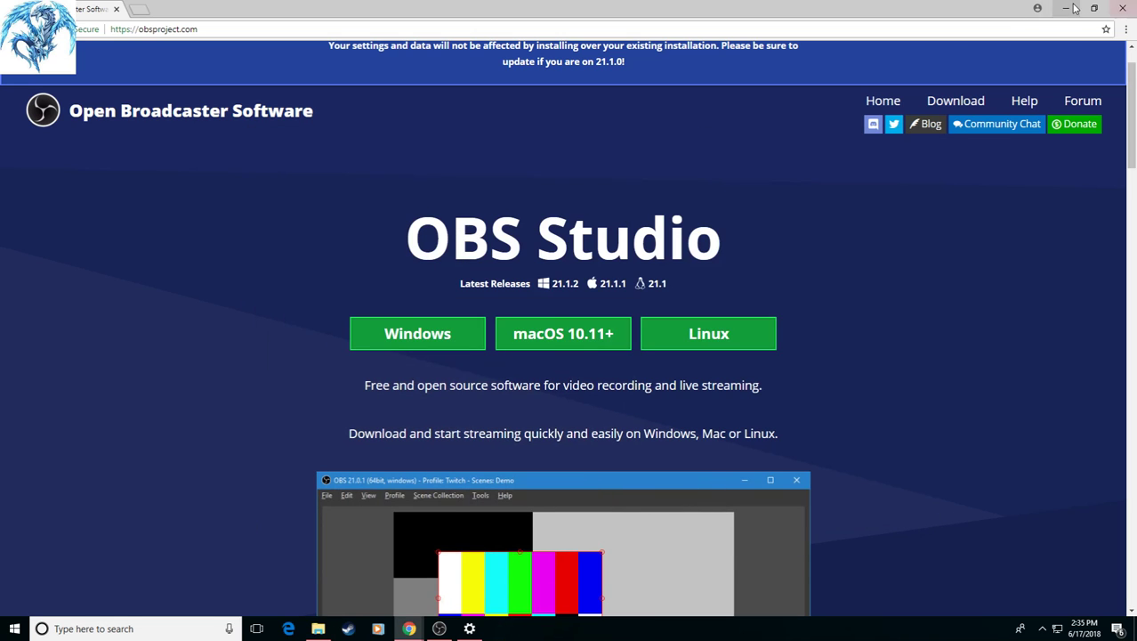
pyautogui.click(1123, 8)
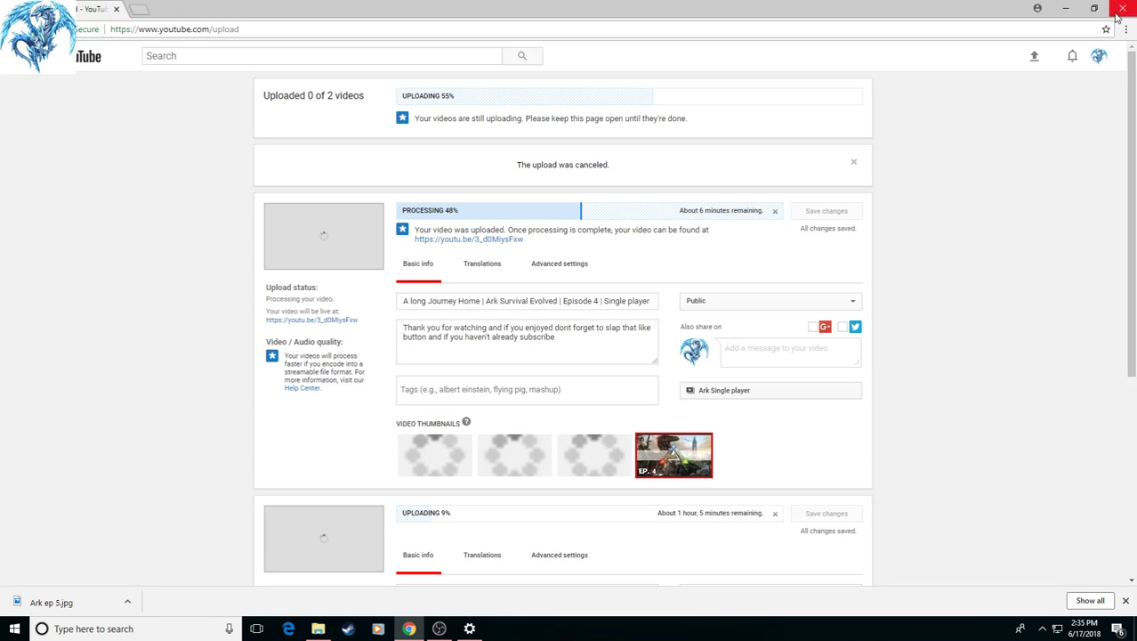
pyautogui.click(1059, 9)
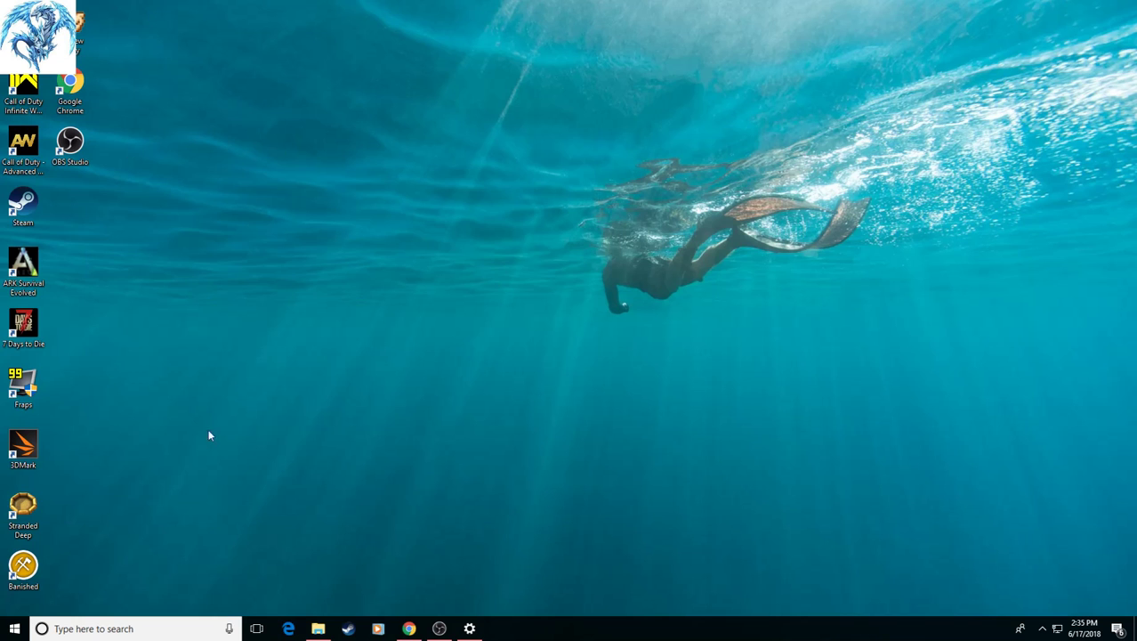
pyautogui.click(445, 632)
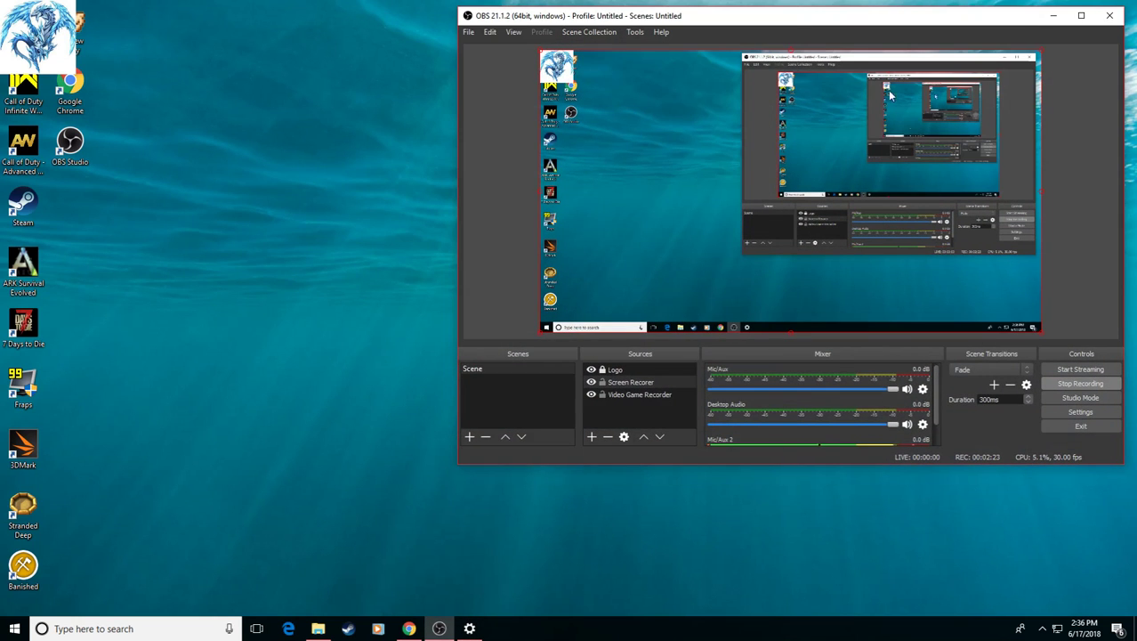
pyautogui.moveTo(798, 32); pyautogui.dragTo(585, 120)
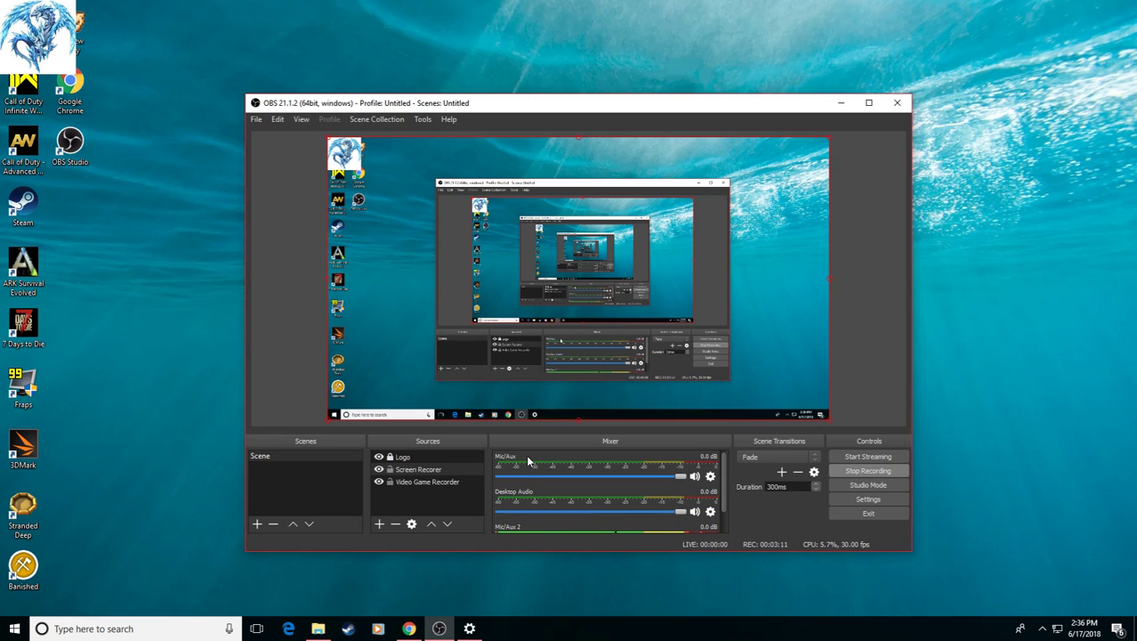
# Review the General settings of OBS, including the available languages and the theme.
pyautogui.click(868, 499)
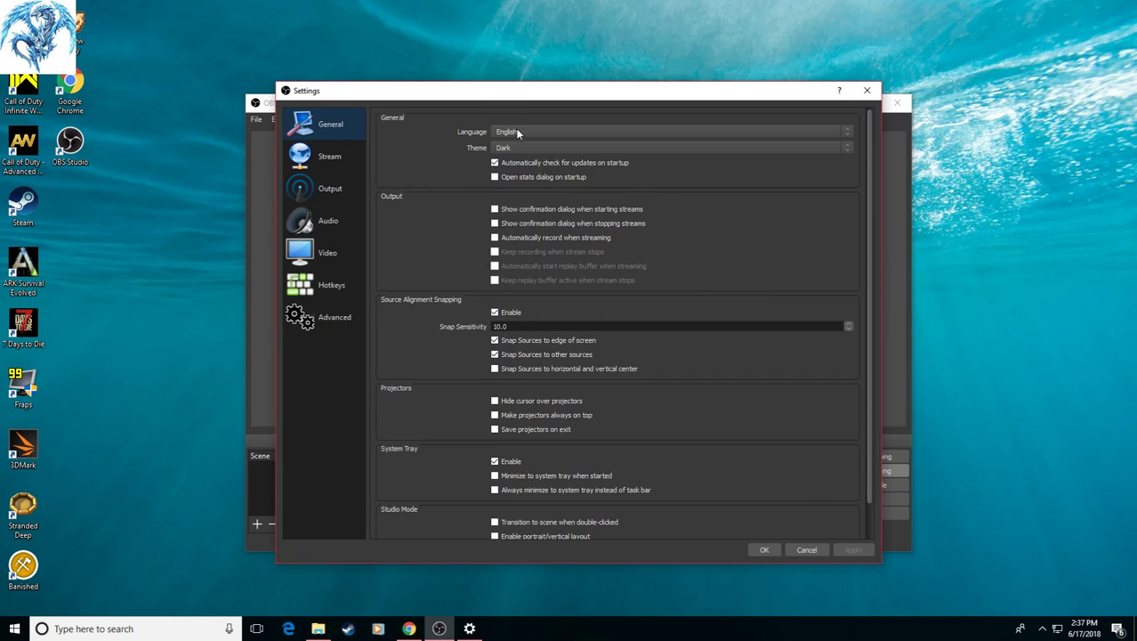
pyautogui.click(703, 132)
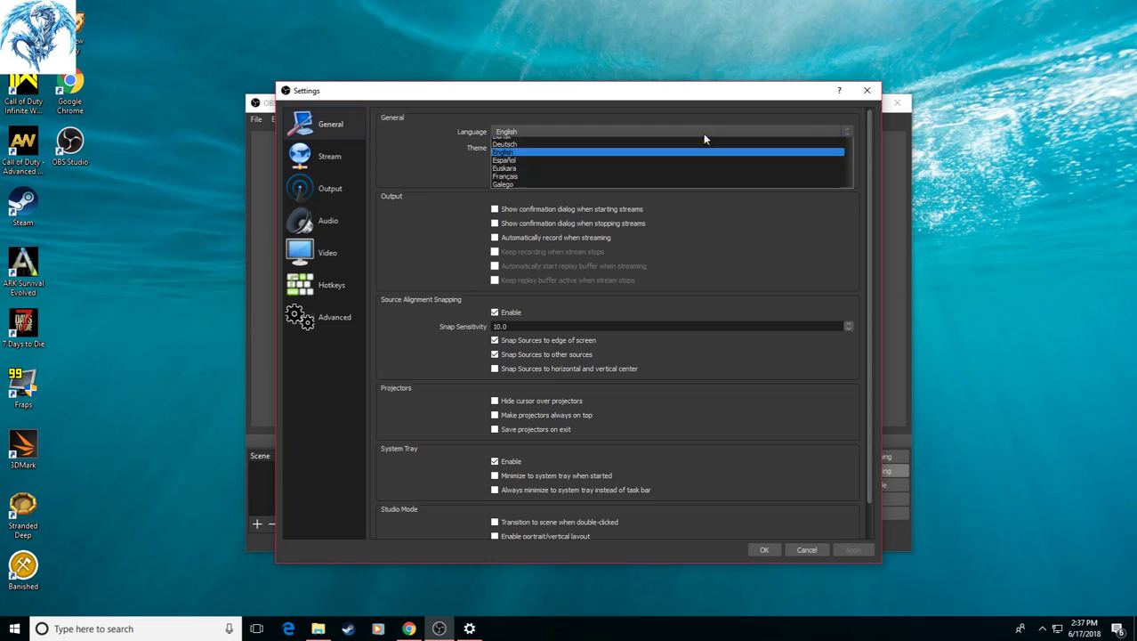
pyautogui.click(703, 134)
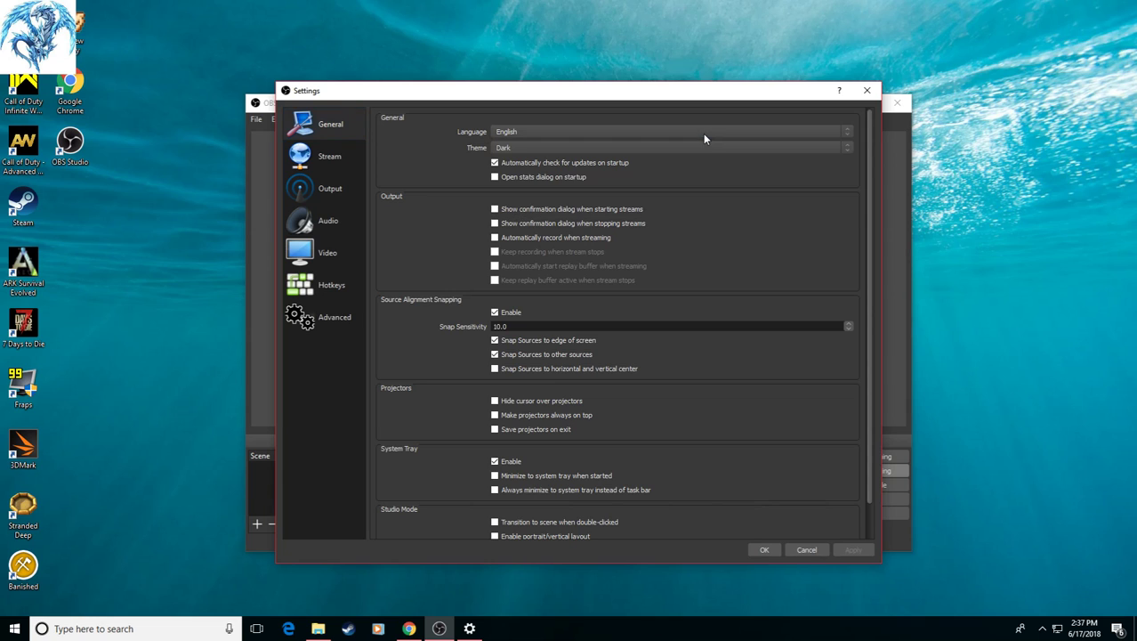
pyautogui.click(503, 147)
pyautogui.click(532, 167)
pyautogui.scroll(-1, 605, 391)
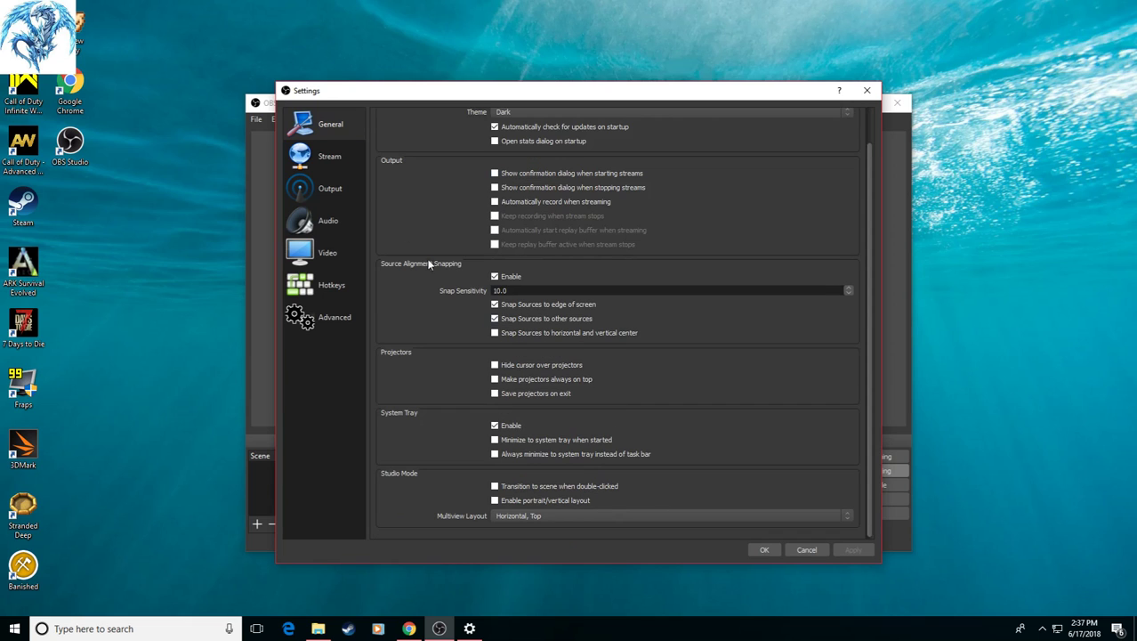
# Examine the Stream settings, checking the server choices and the available streaming services.
pyautogui.click(318, 158)
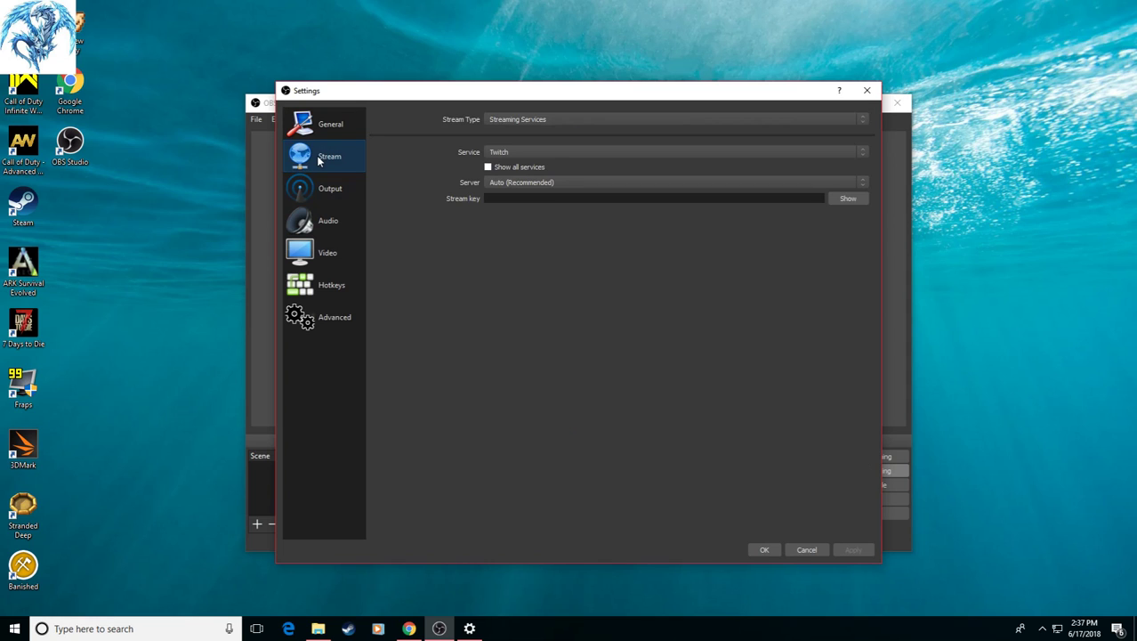
pyautogui.click(500, 199)
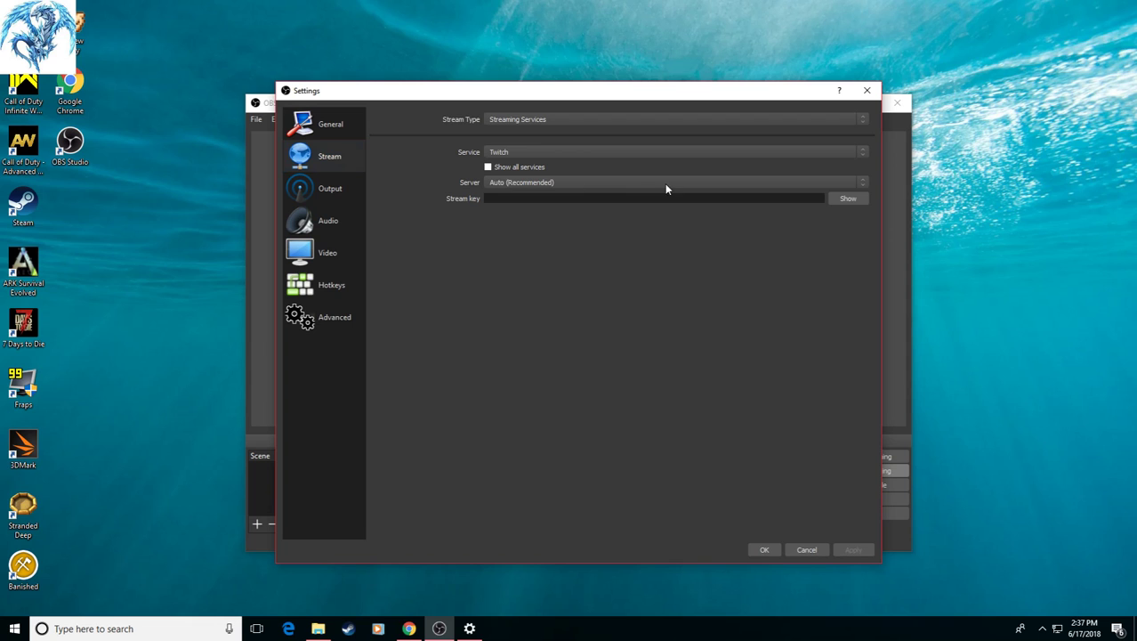
pyautogui.click(528, 183)
pyautogui.click(525, 185)
pyautogui.click(525, 185)
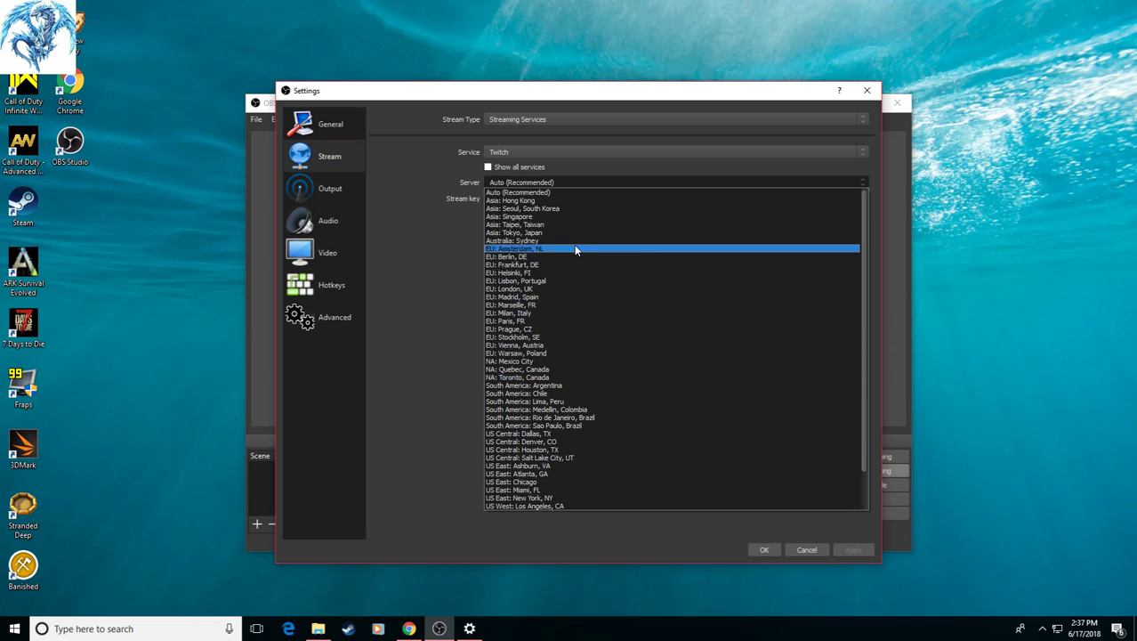
pyautogui.click(538, 164)
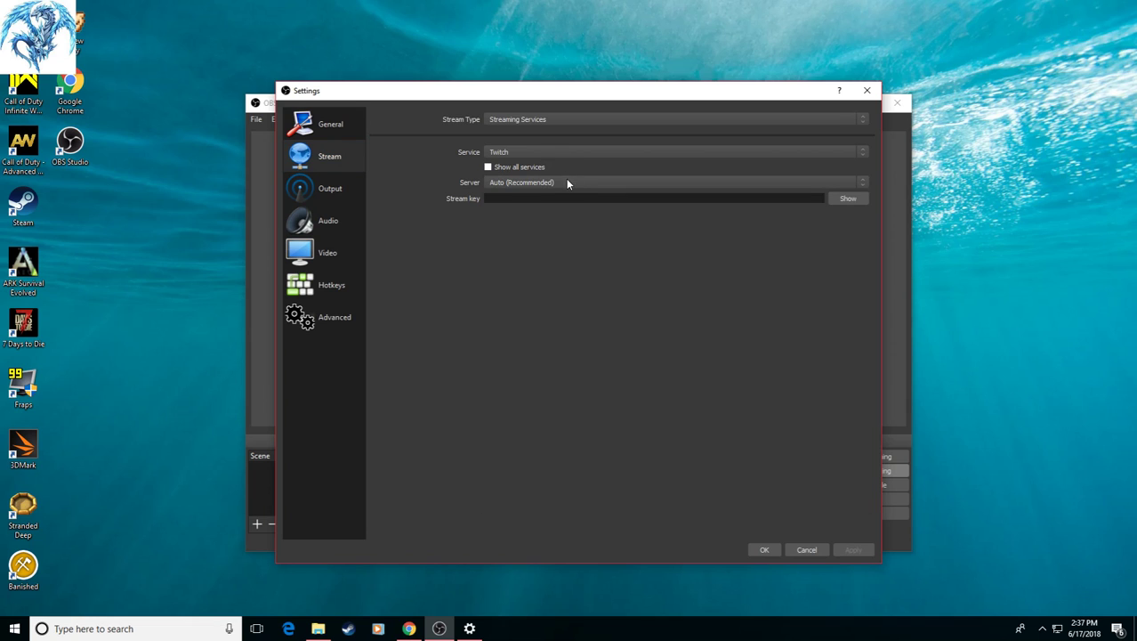
pyautogui.click(538, 151)
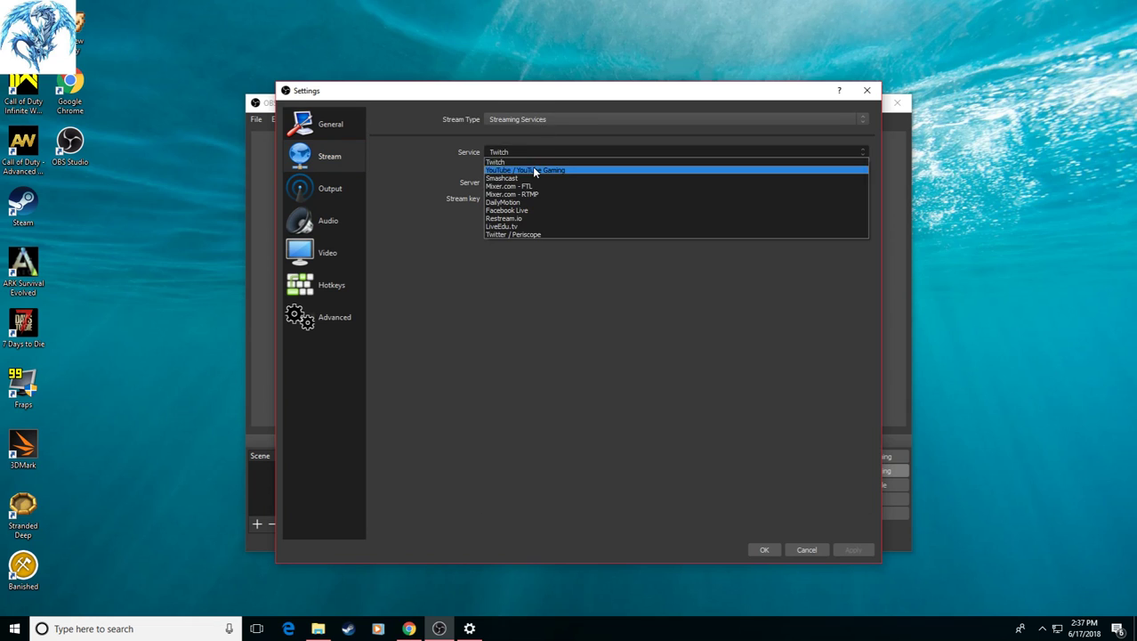
pyautogui.click(563, 152)
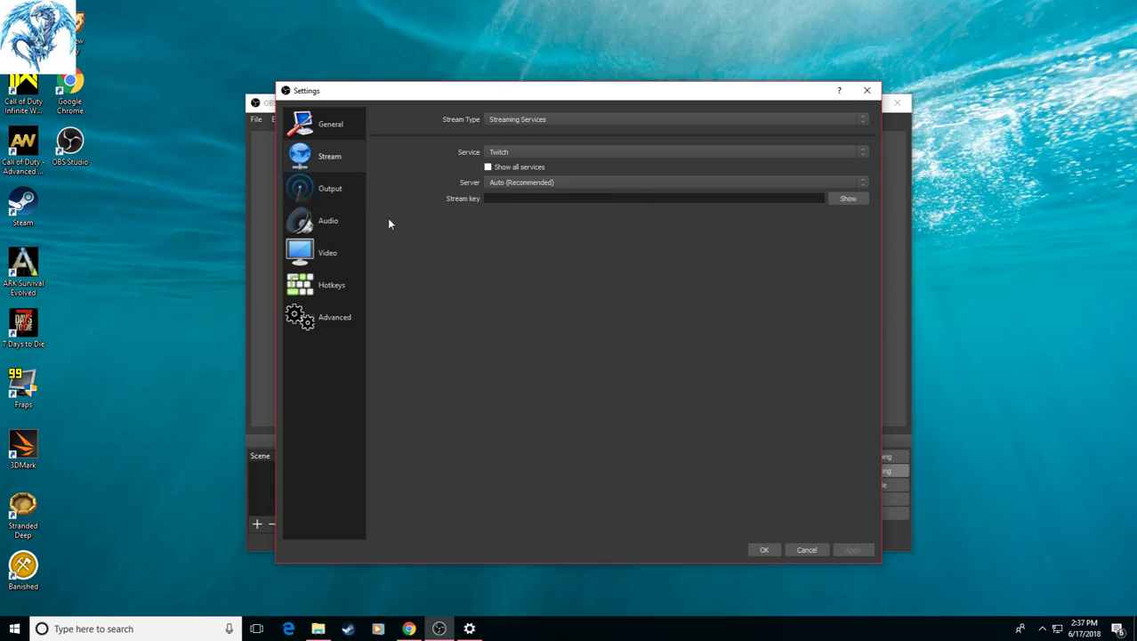
# Examine the Output settings, focusing on the streaming video bitrate.
pyautogui.click(343, 197)
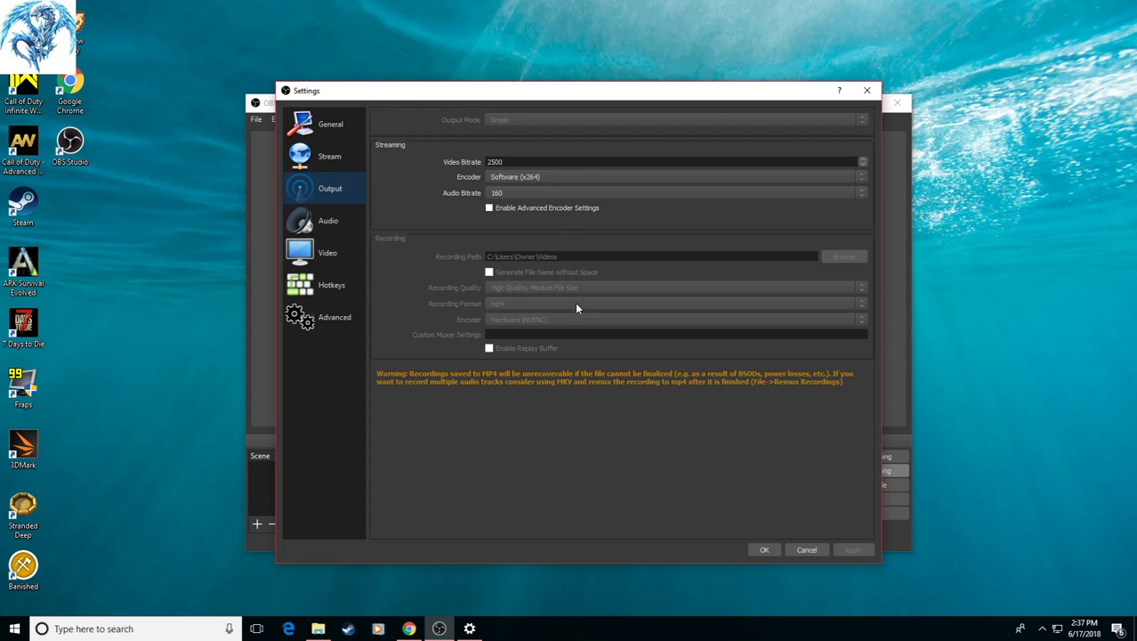
pyautogui.moveTo(506, 162); pyautogui.dragTo(455, 162)
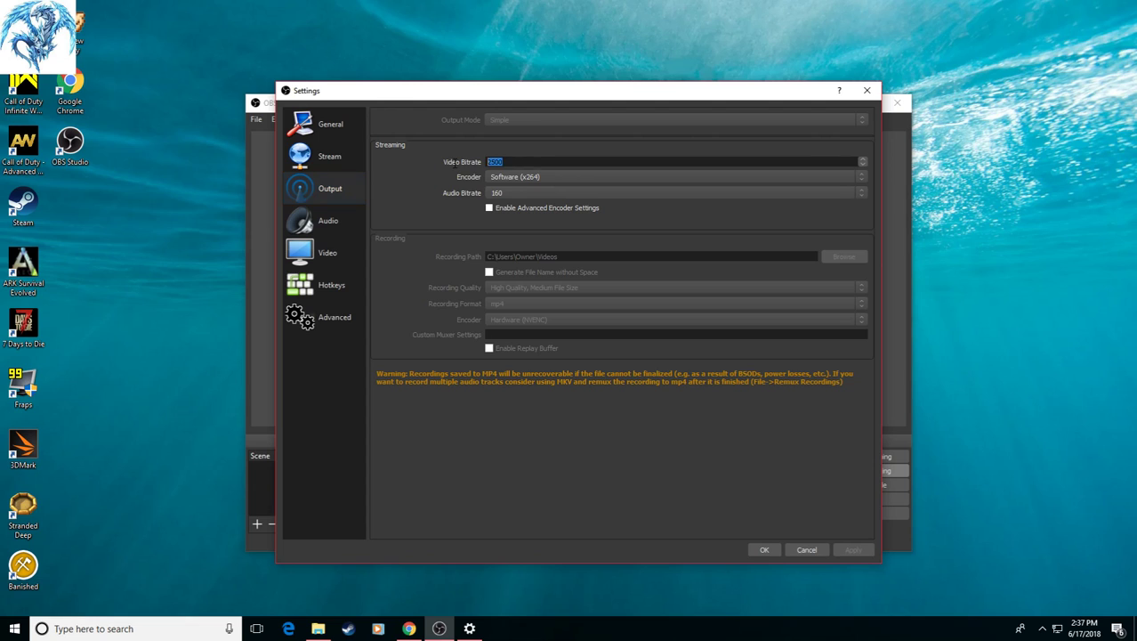
pyautogui.click(542, 161)
pyautogui.moveTo(506, 162); pyautogui.dragTo(485, 162)
pyautogui.click(517, 162)
pyautogui.doubleClick(517, 162)
pyautogui.click(525, 161)
# Set the Desktop Audio Device to Headset (TaoTronics Deimos Hands-Free) in the Audio settings.
pyautogui.click(326, 221)
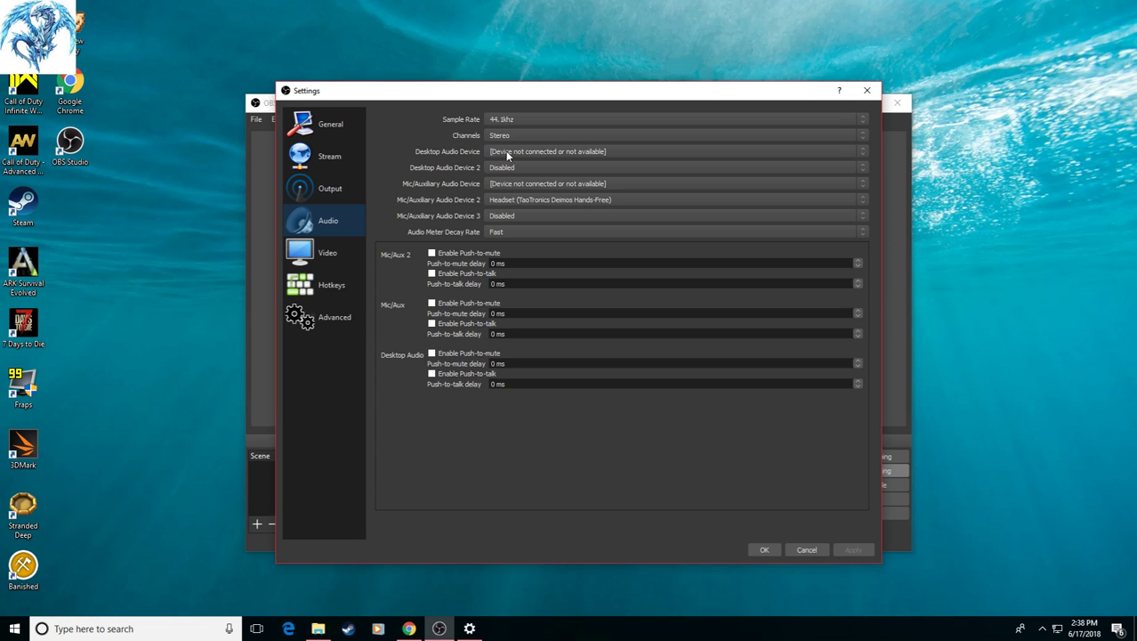
pyautogui.click(624, 154)
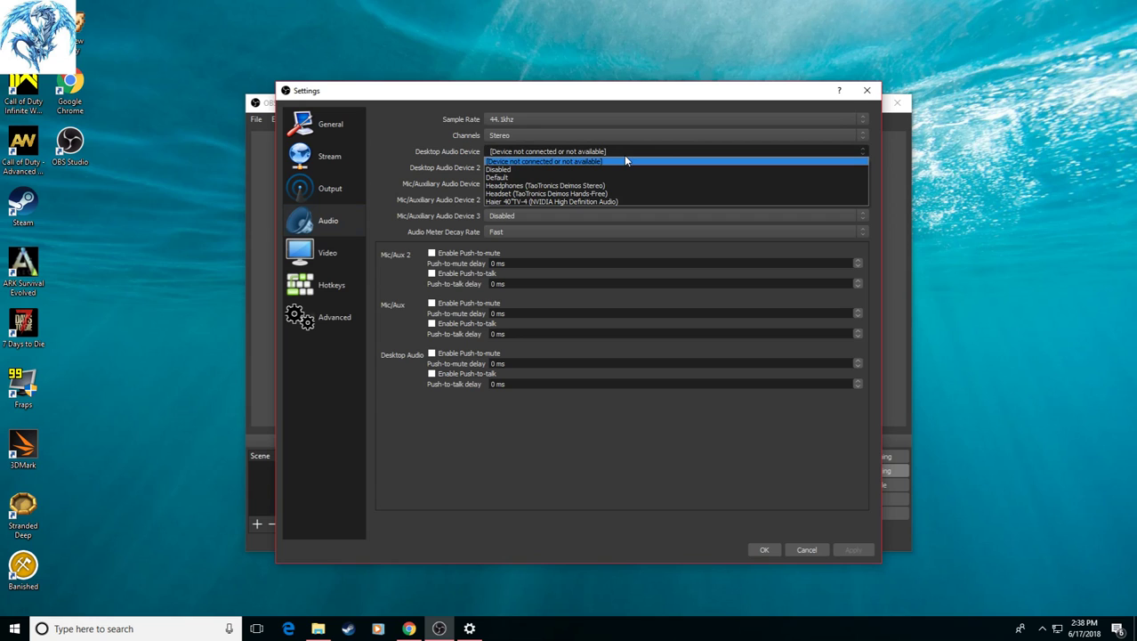
pyautogui.click(550, 194)
pyautogui.click(554, 150)
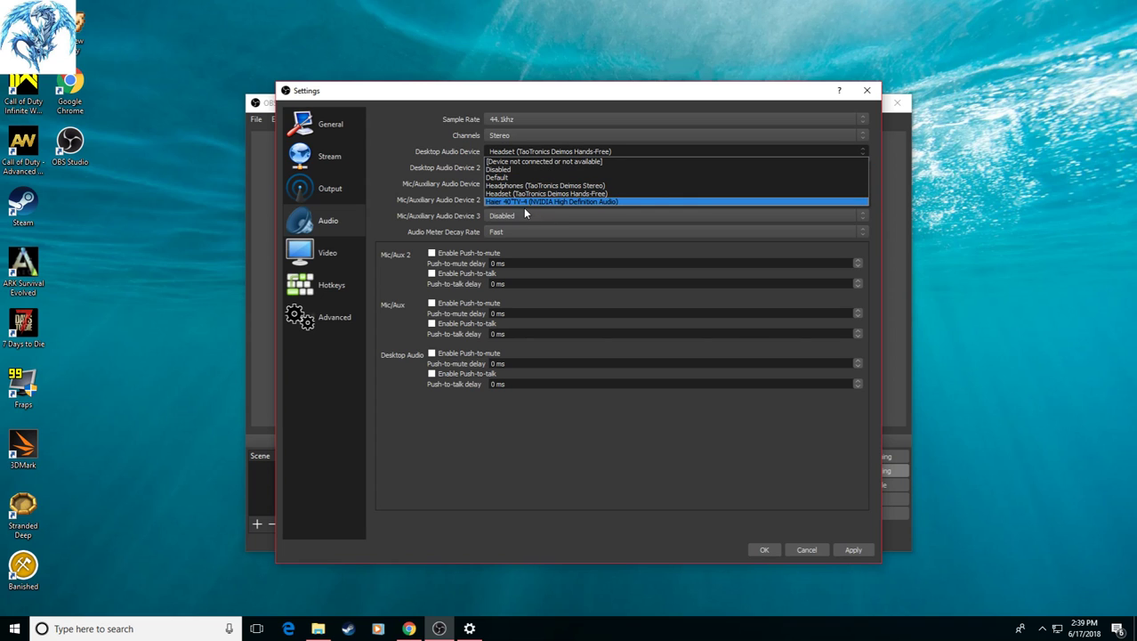
pyautogui.click(583, 192)
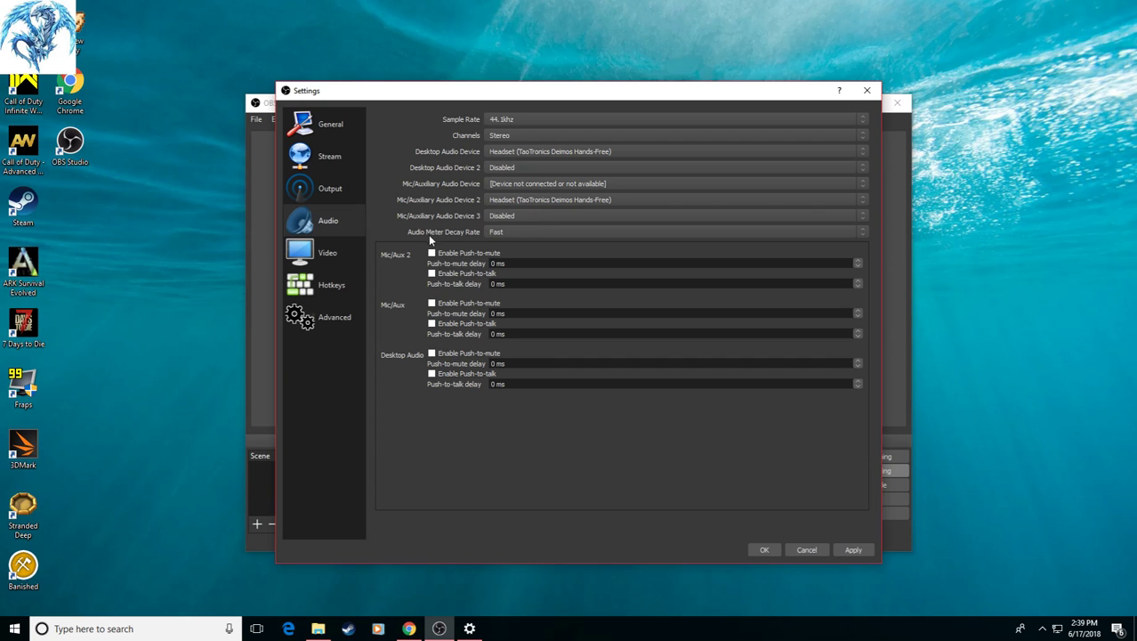
# Check the Audio Meter Decay Rate options.
pyautogui.click(507, 234)
pyautogui.click(508, 234)
pyautogui.click(509, 238)
pyautogui.click(509, 238)
# Review the Video, Hotkeys and Advanced settings.
pyautogui.click(337, 253)
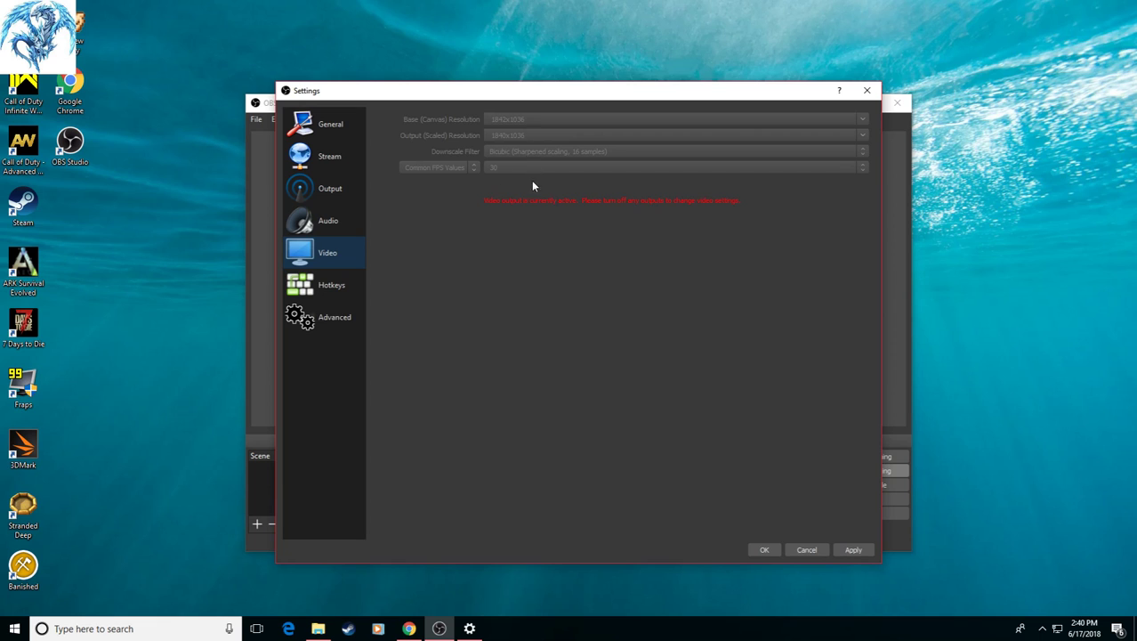
pyautogui.click(321, 286)
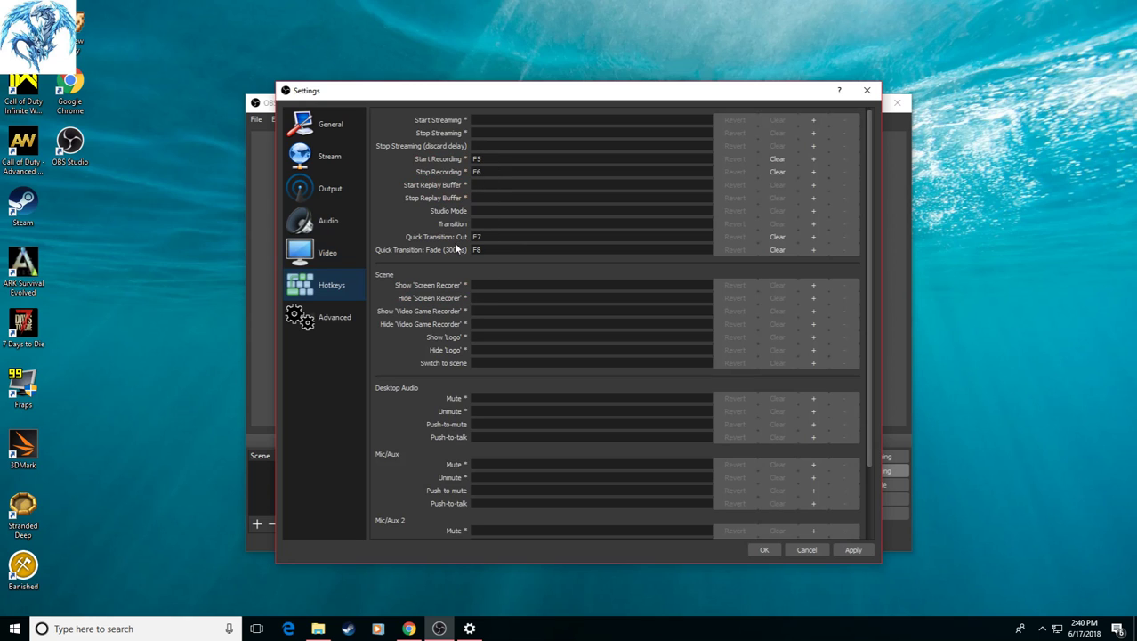
pyautogui.click(300, 319)
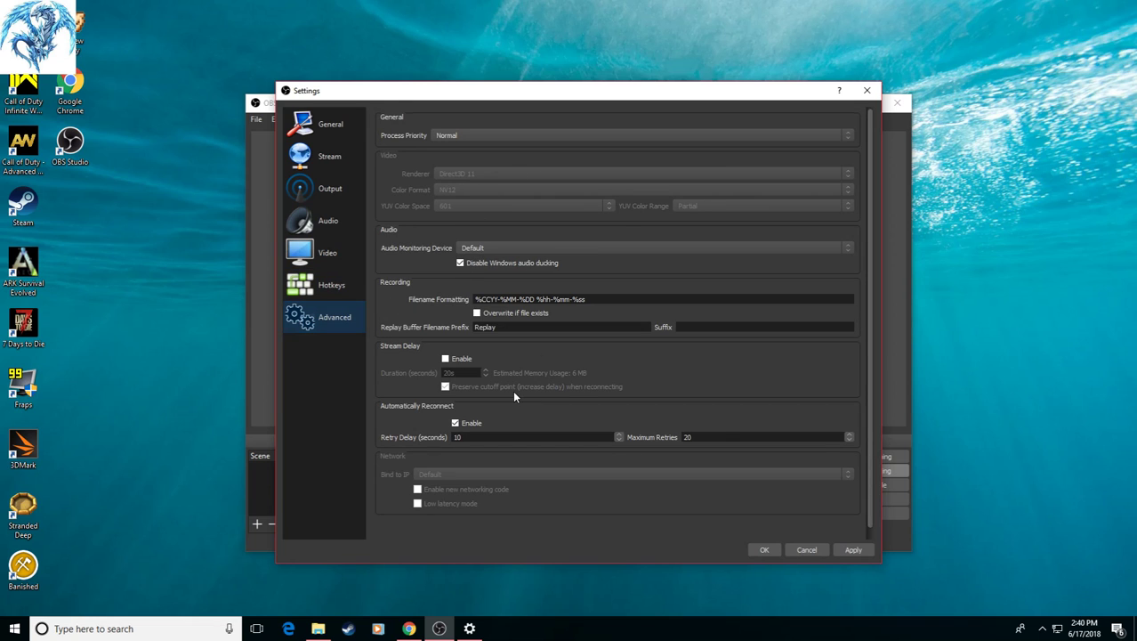
# Set Desktop Audio Device 2 to Headset (TaoTronics Deimos Hands-Free) in the Audio settings.
pyautogui.click(346, 224)
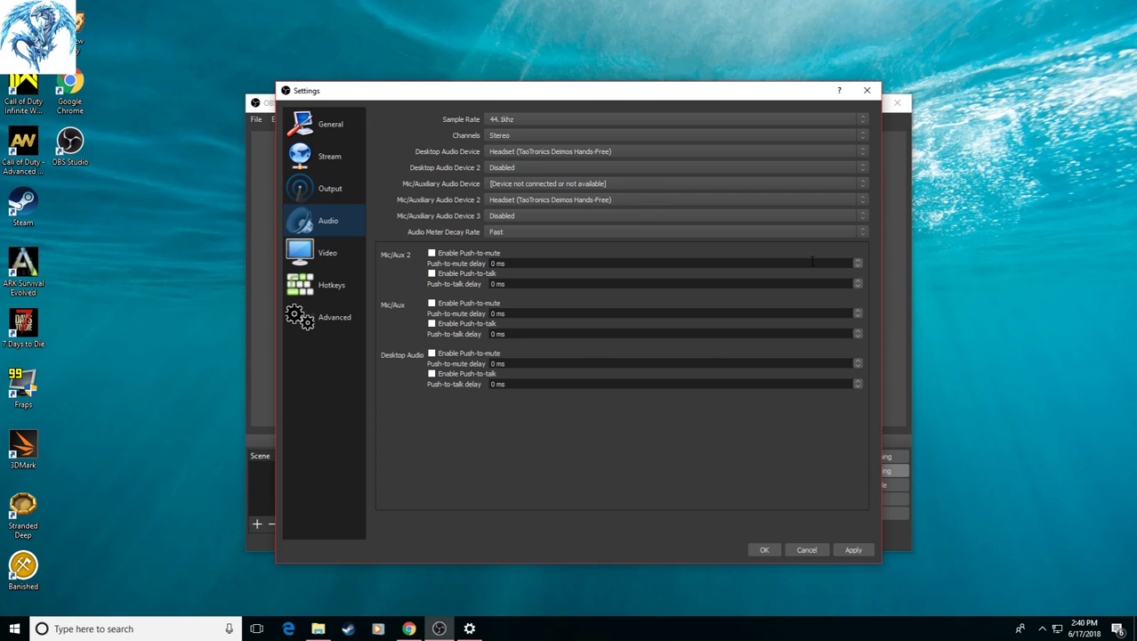
pyautogui.click(647, 166)
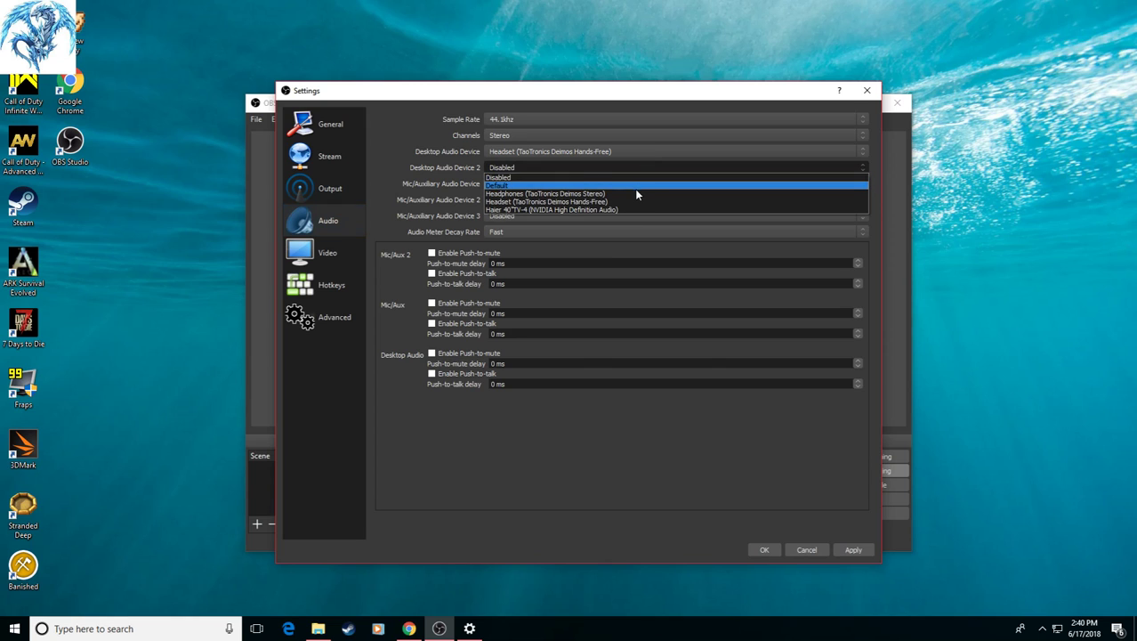
pyautogui.click(635, 203)
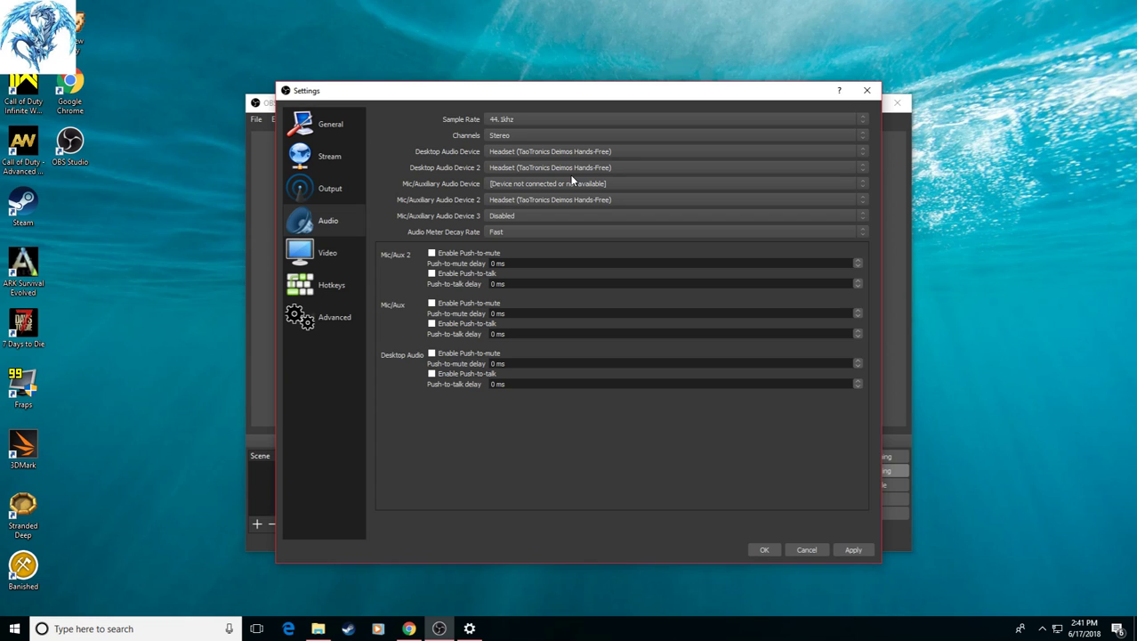
# Keep Headset (TaoTronics Deimos Hands-Free) as the Desktop Audio Device, then apply the audio settings and close the settings window.
pyautogui.click(521, 153)
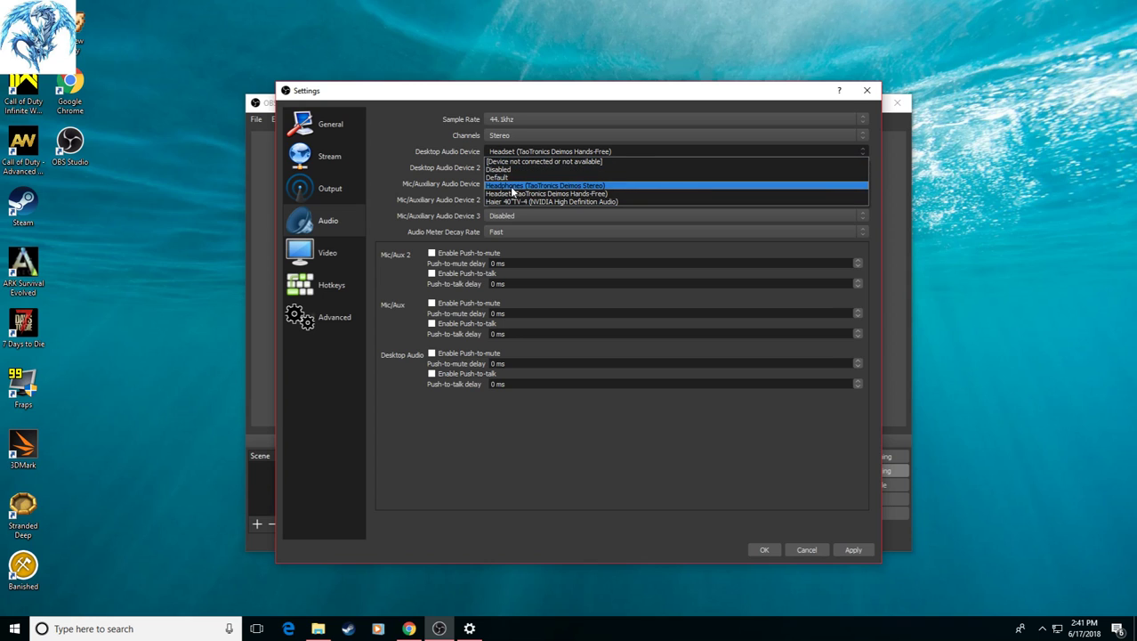
pyautogui.click(510, 190)
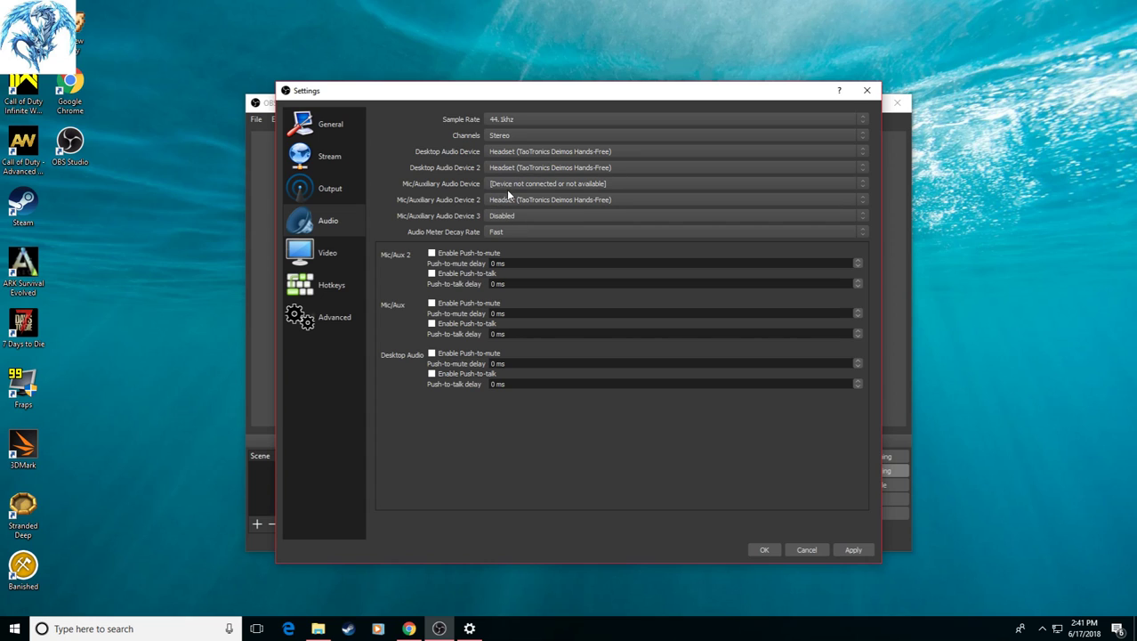
pyautogui.click(835, 549)
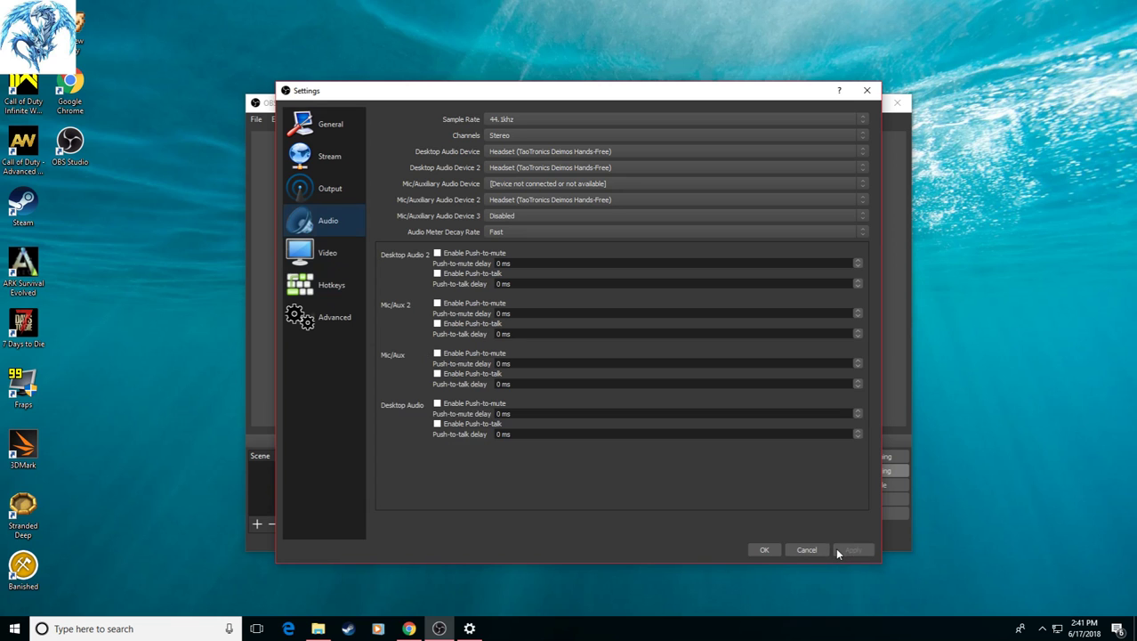
pyautogui.click(764, 549)
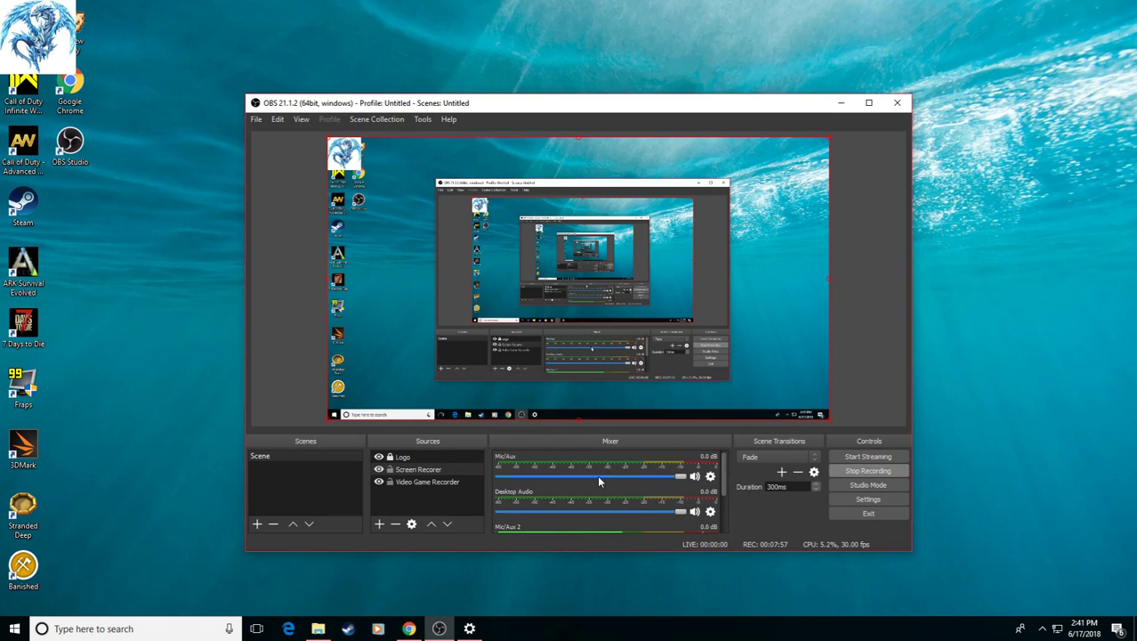
# Examine the levels of the microphone and desktop audio channels in the mixer, including Mic/Aux 2 and Desktop Audio 2.
pyautogui.scroll(-3, 599, 477)
pyautogui.scroll(3, 598, 480)
pyautogui.scroll(-2, 726, 485)
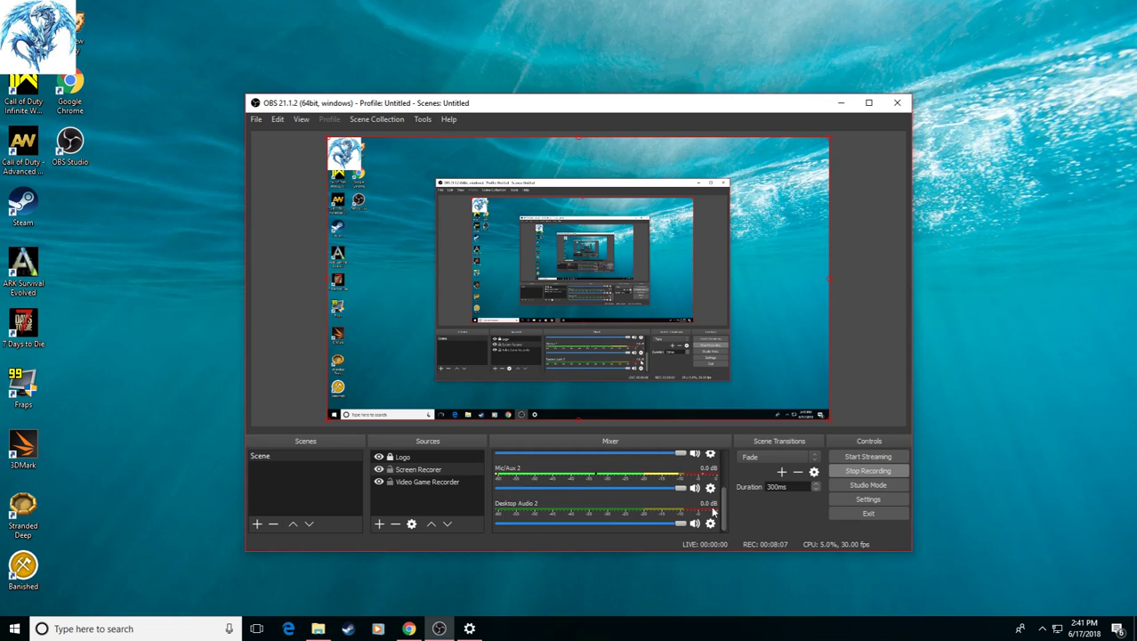
pyautogui.scroll(1, 725, 508)
pyautogui.scroll(1, 725, 509)
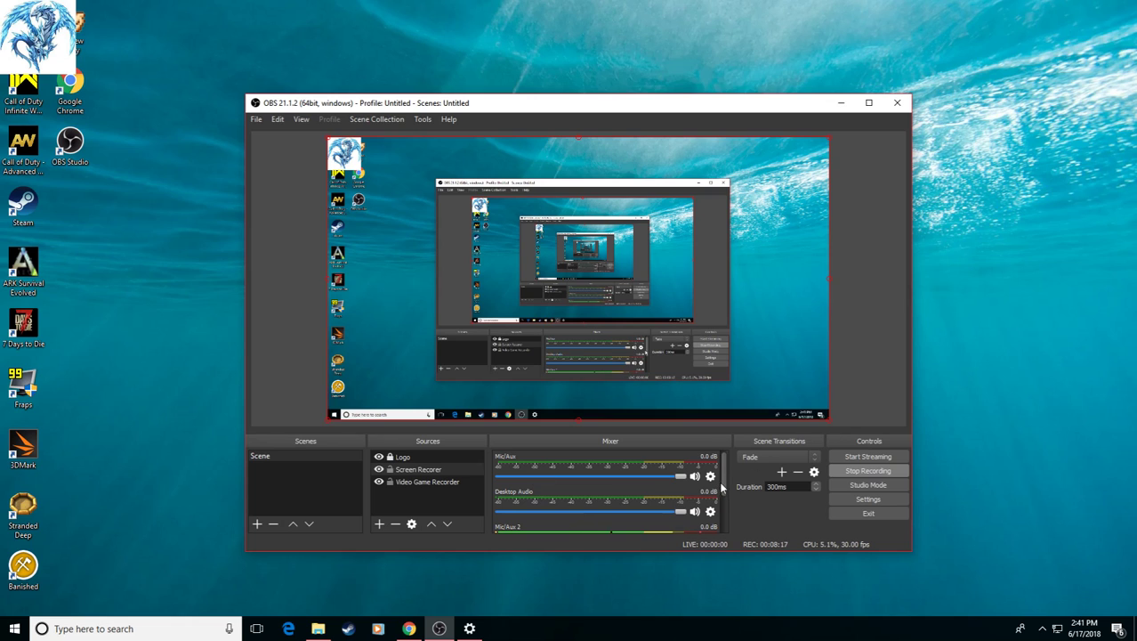
pyautogui.scroll(-1, 726, 485)
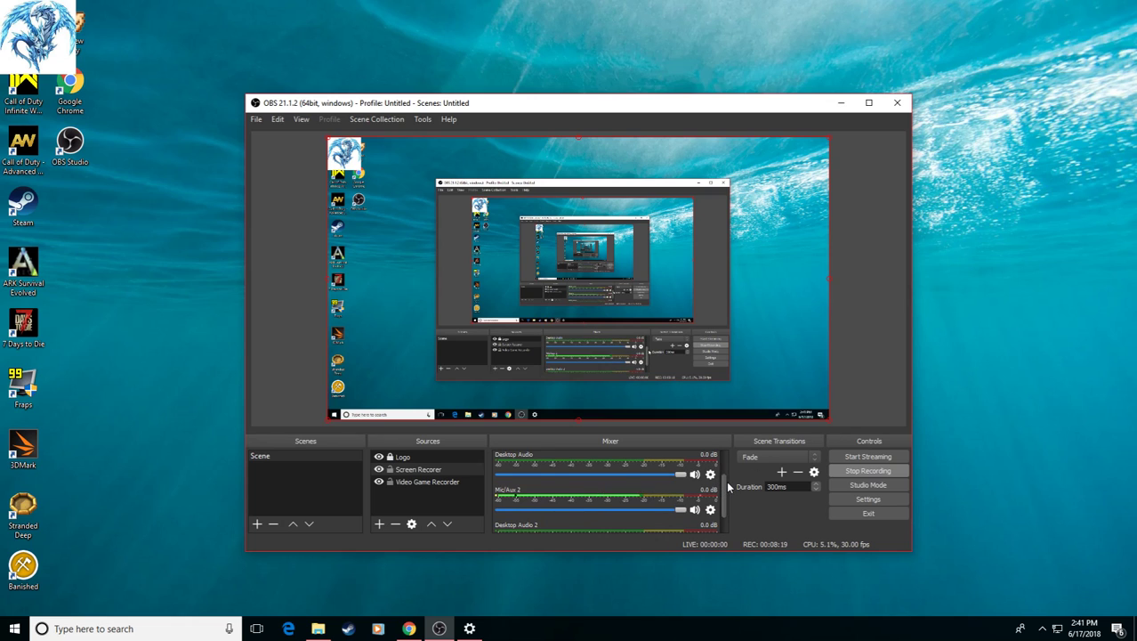
pyautogui.scroll(-1, 728, 486)
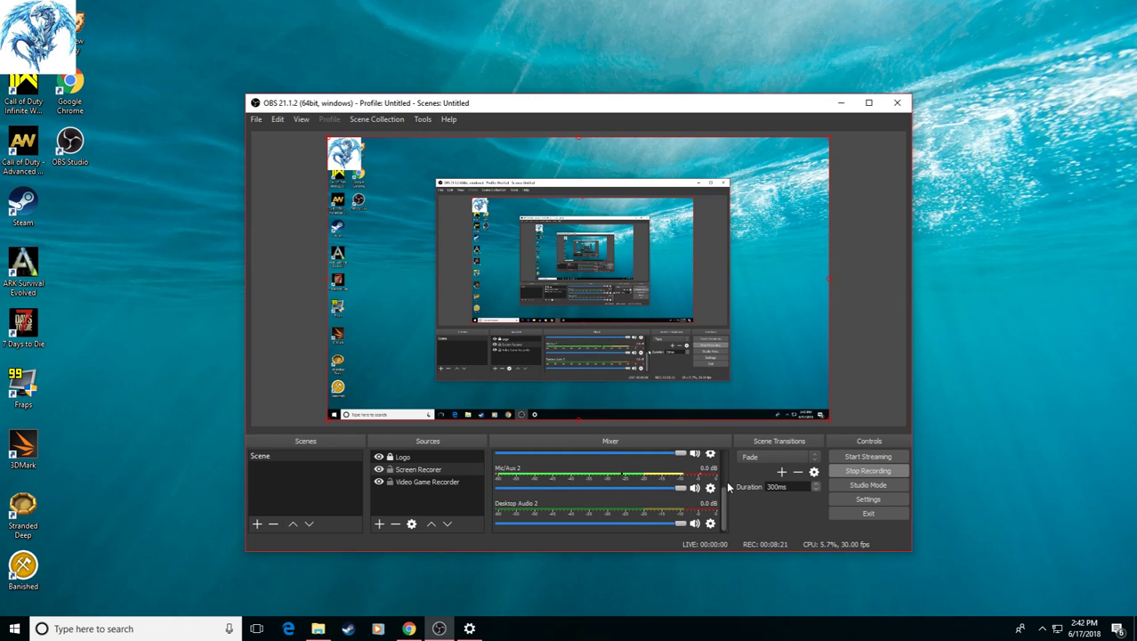
pyautogui.scroll(2, 728, 485)
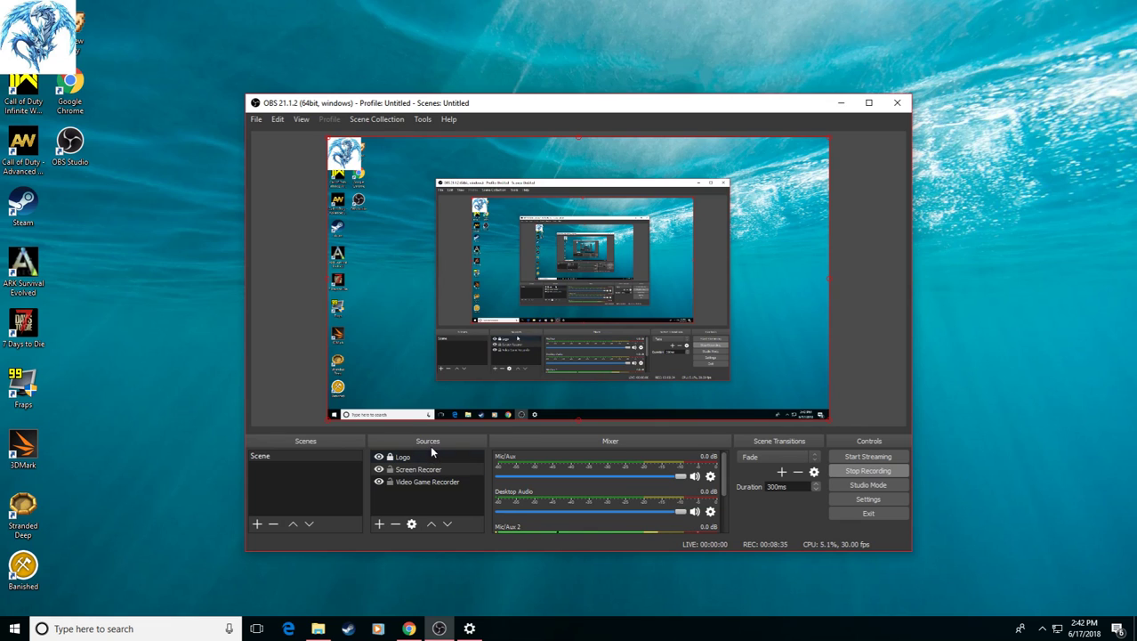
# Add a new Display Capture source named zvdfvhsdgfhfz that captures Display 0: 1842x1036 @ 0,0.
pyautogui.rightClick(433, 503)
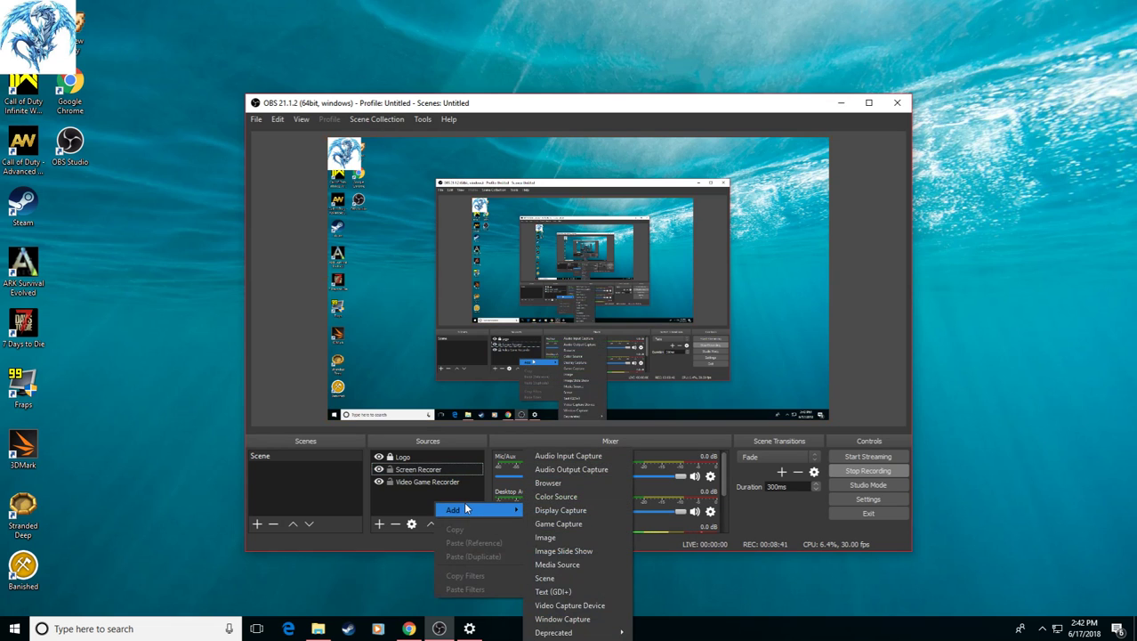
pyautogui.click(383, 522)
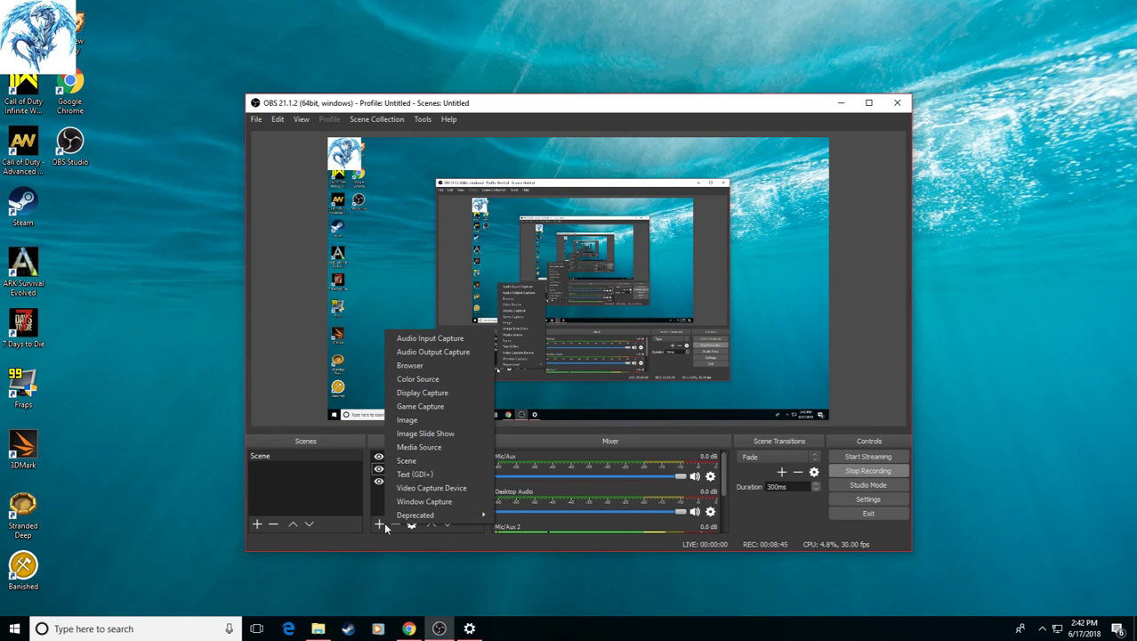
pyautogui.click(432, 392)
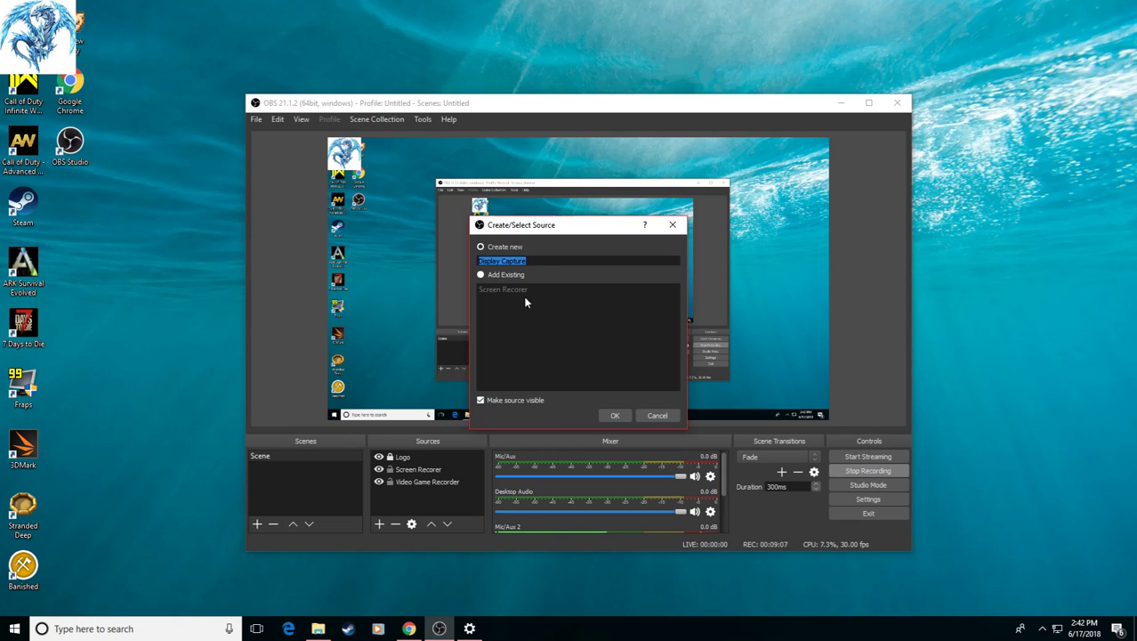
pyautogui.write('zvdfvhsdgfhfz')
pyautogui.click(615, 415)
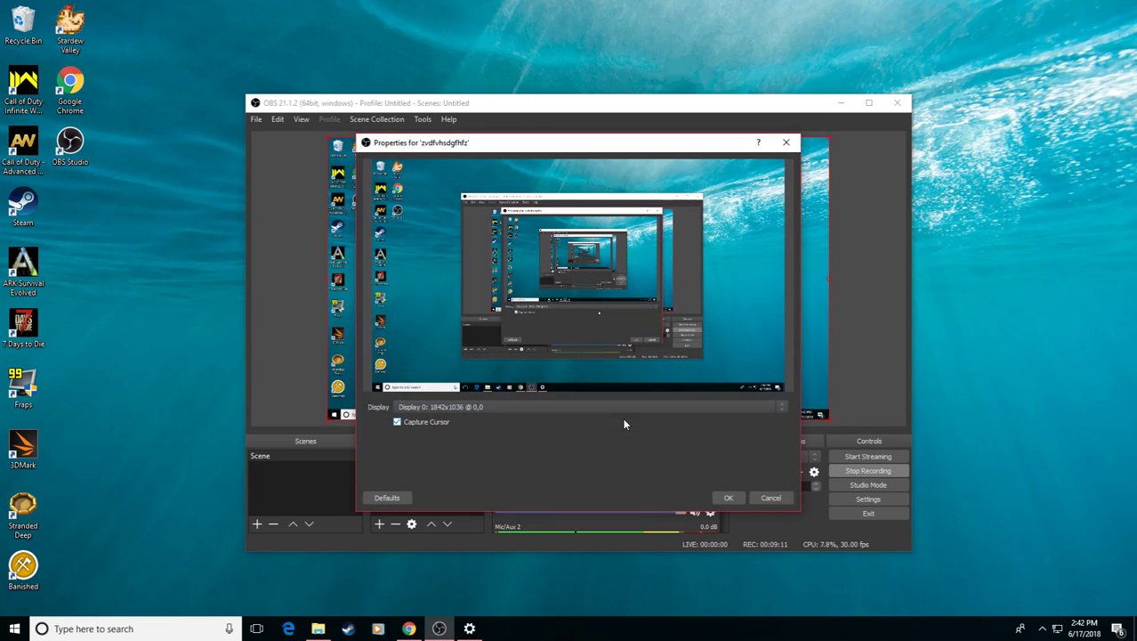
pyautogui.click(472, 407)
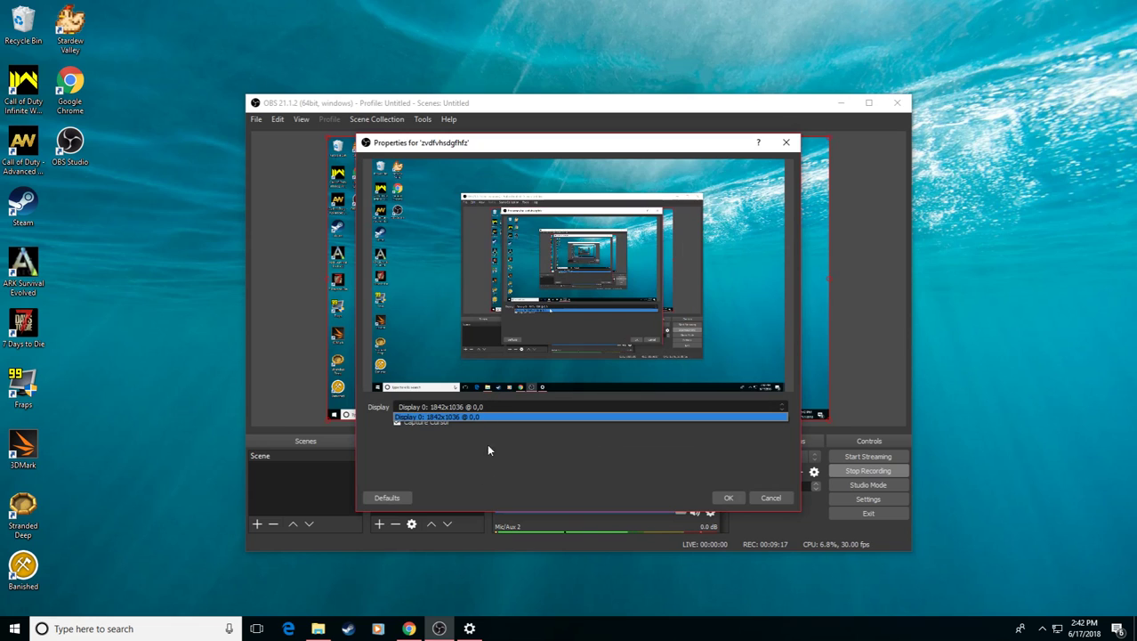
pyautogui.click(482, 416)
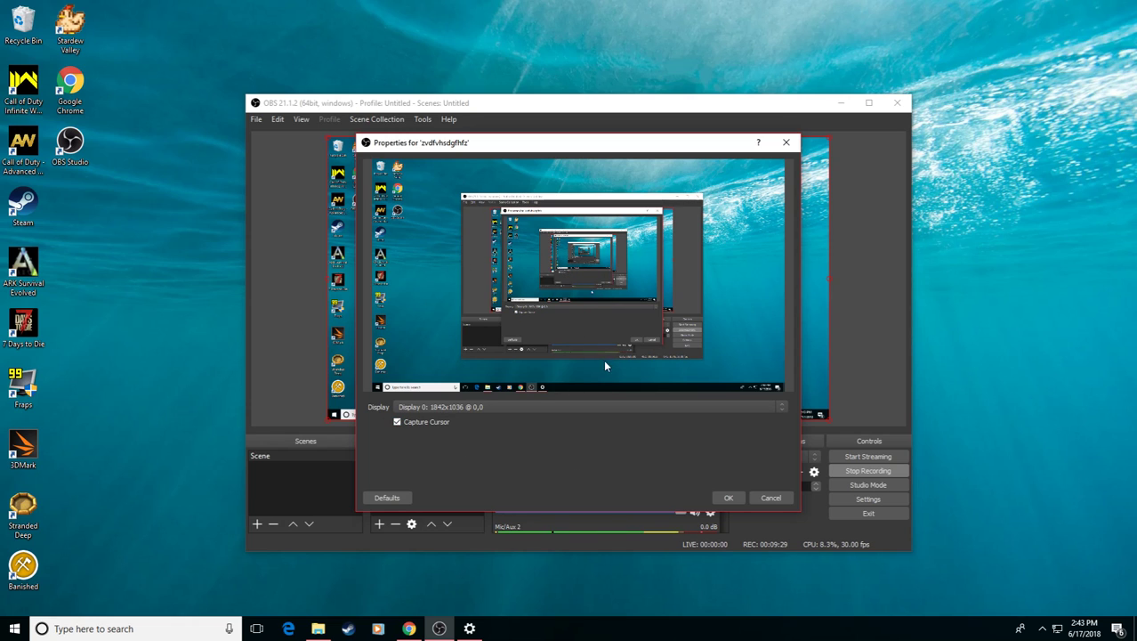
pyautogui.click(744, 495)
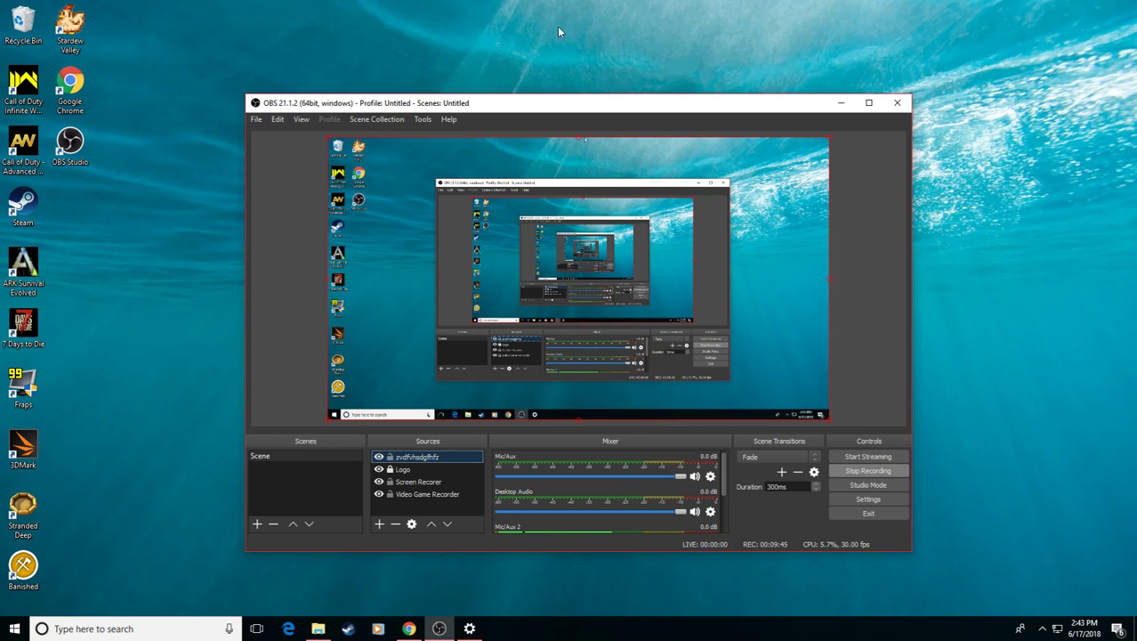
# Check the display properties of the Screen Recorer source and remove the zvdfvhsdgfhfz source from the scene.
pyautogui.doubleClick(425, 483)
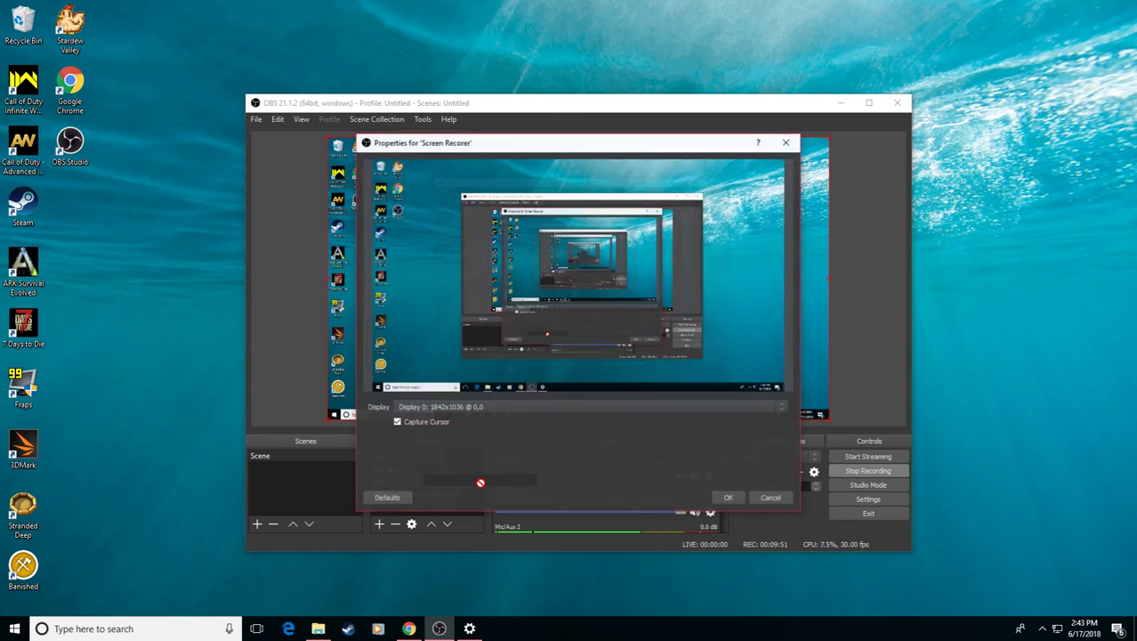
pyautogui.click(728, 498)
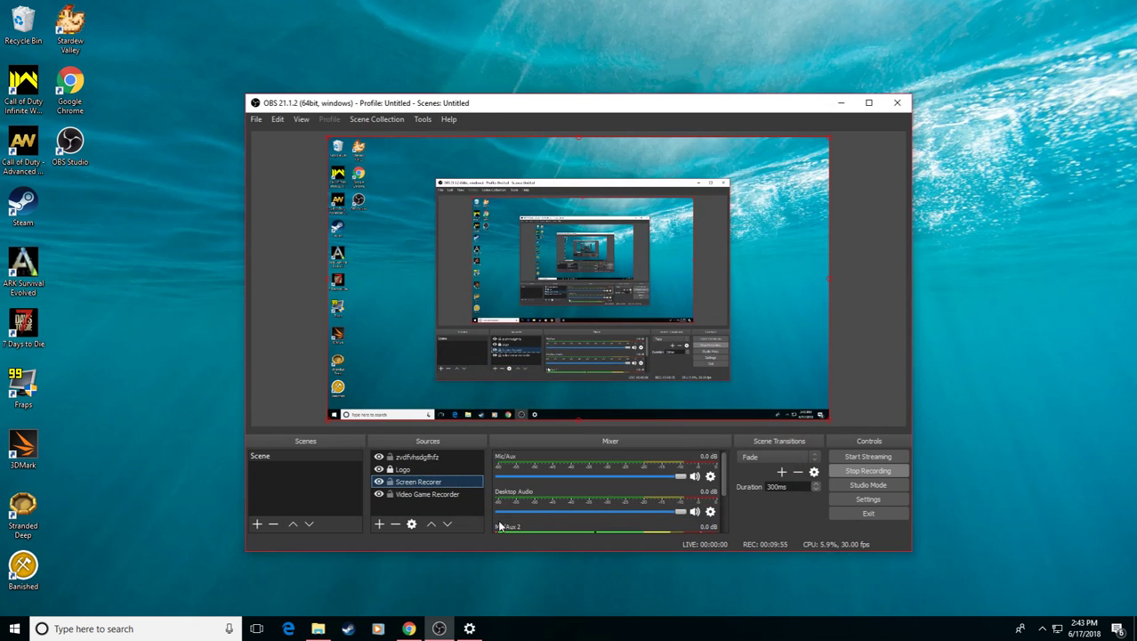
pyautogui.rightClick(437, 456)
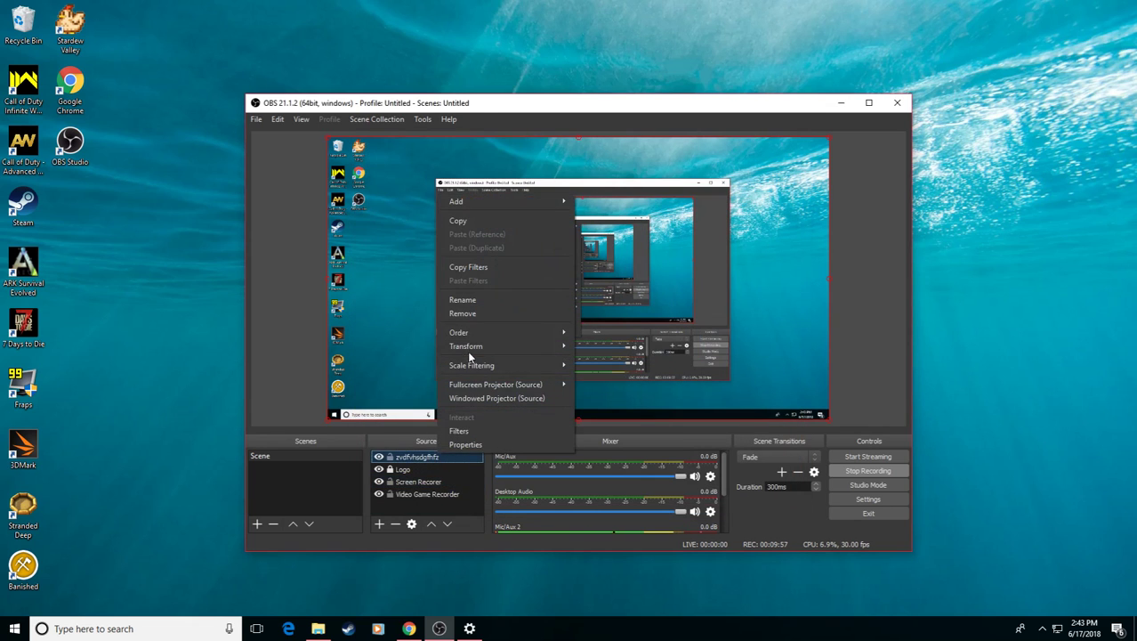
pyautogui.click(471, 315)
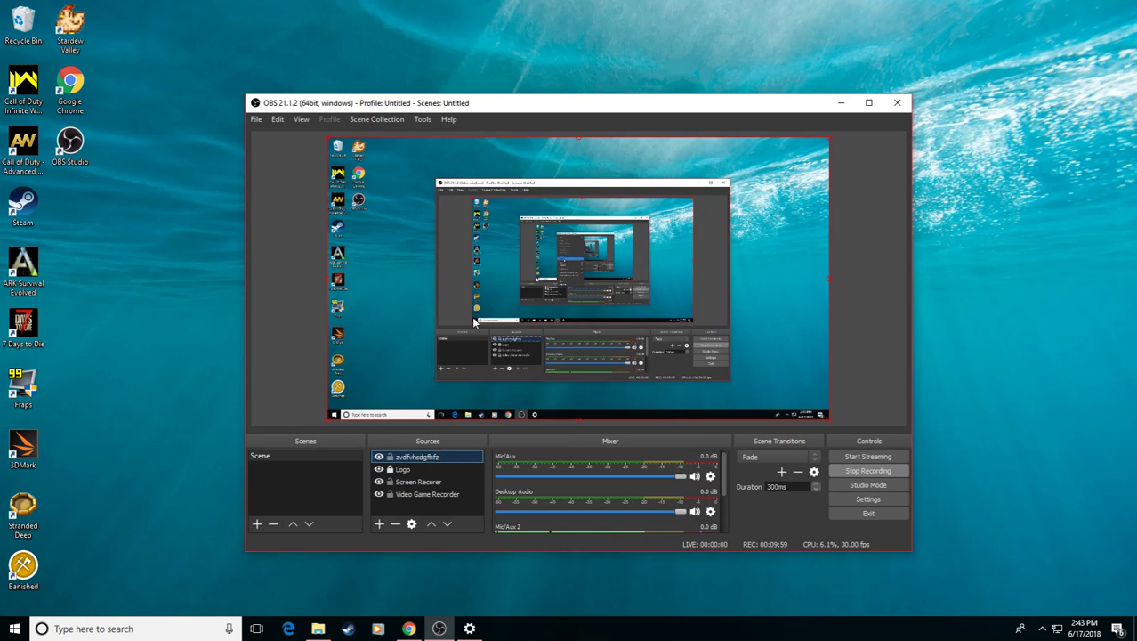
pyautogui.click(621, 346)
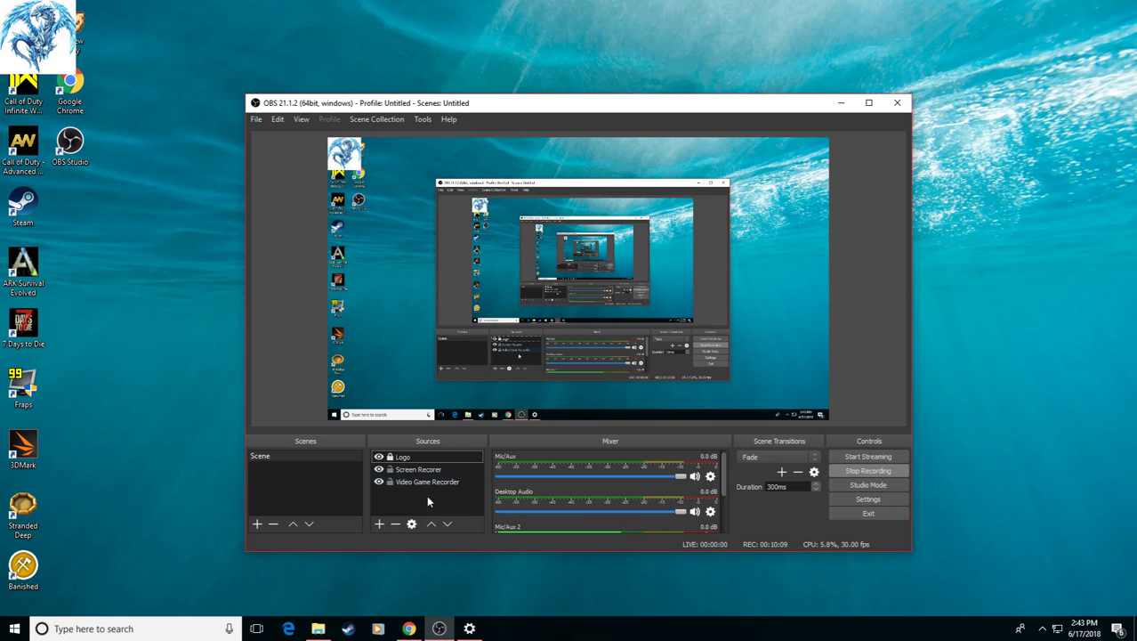
# Add a new Game Capture source named fdbfgdgbf to the scene.
pyautogui.click(376, 524)
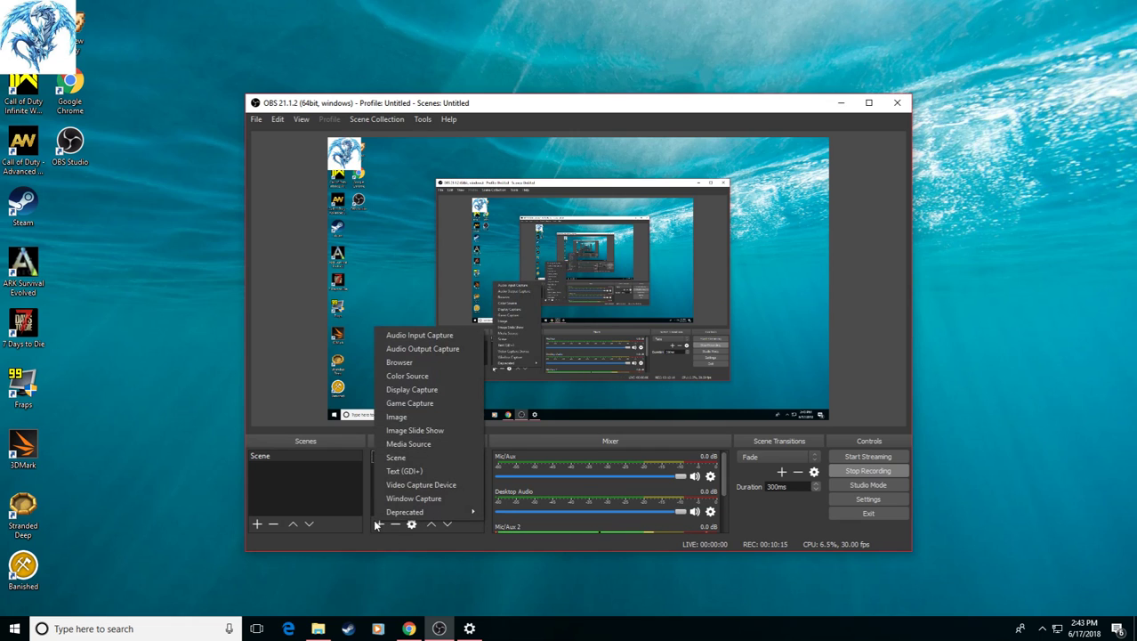
pyautogui.moveTo(395, 518)
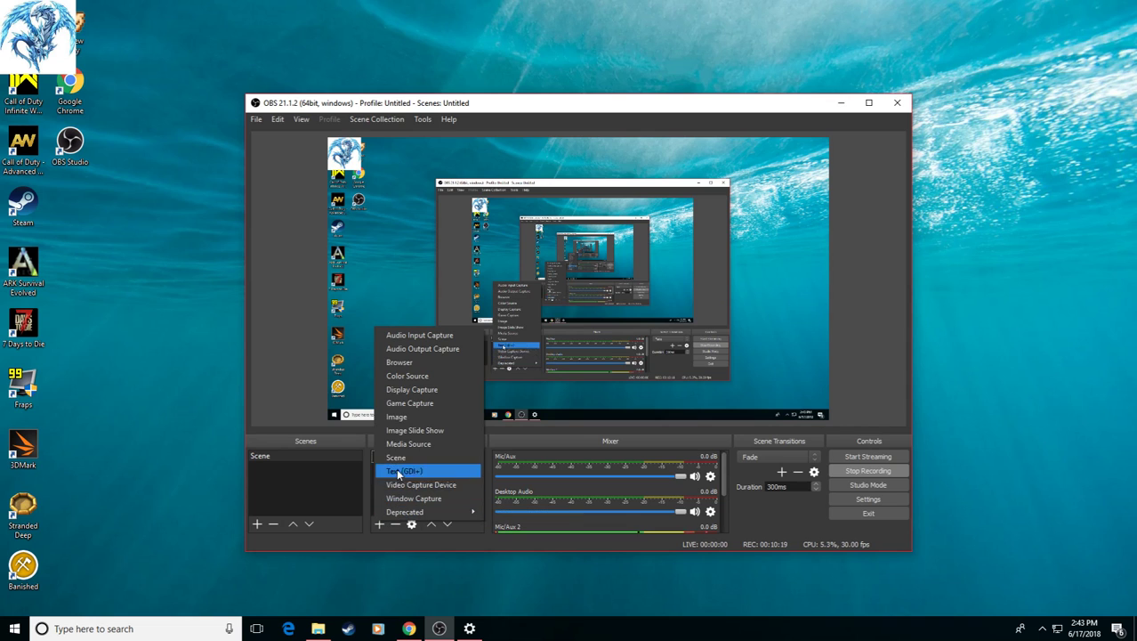
pyautogui.click(415, 403)
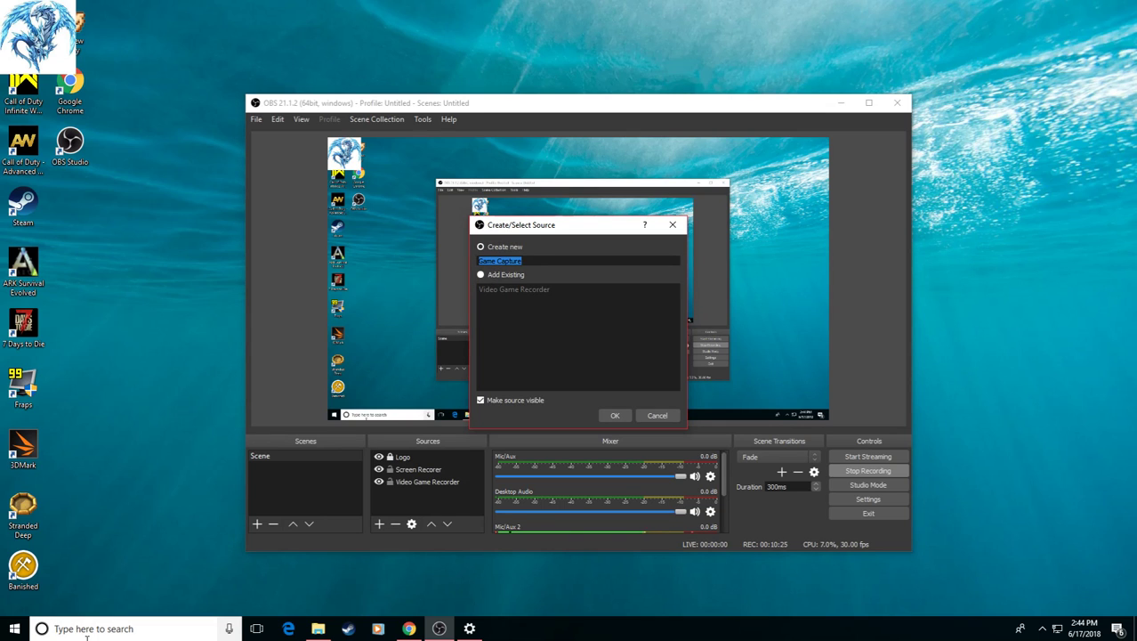
pyautogui.write('fdbfgdgbf')
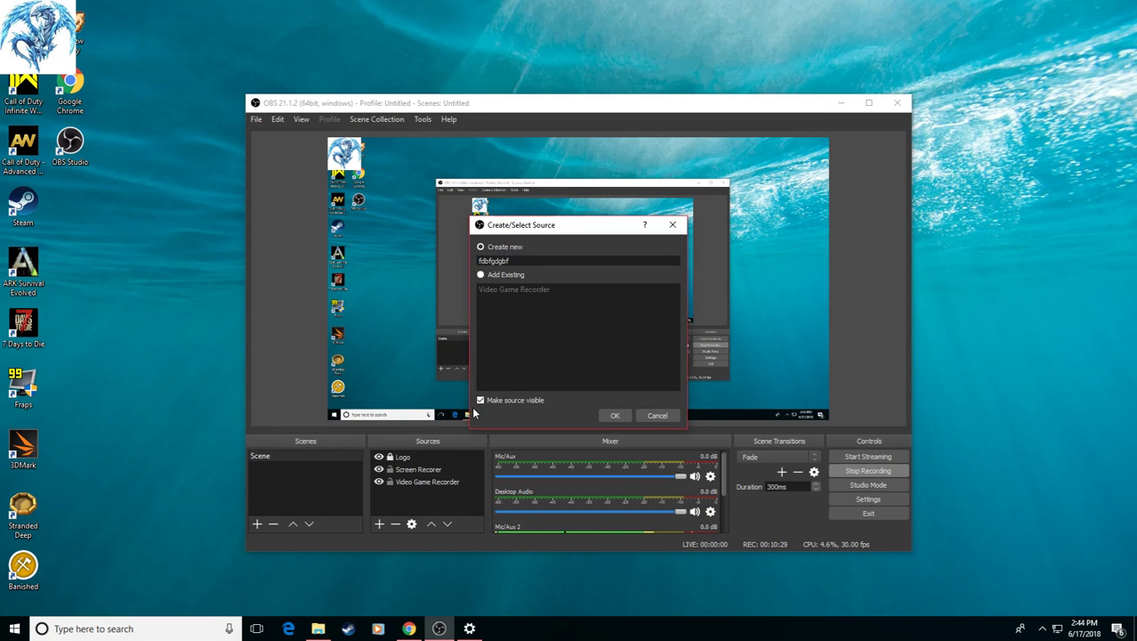
pyautogui.click(622, 418)
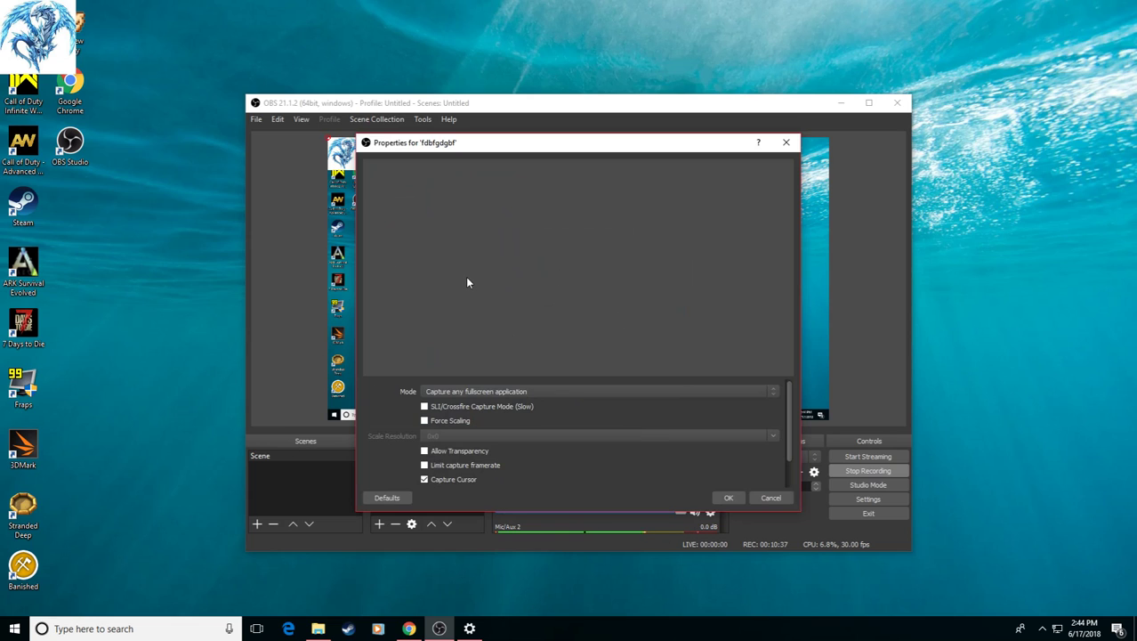
# Try the Capture specific window mode for the fdbfgdgbf source, examine its capture options and cancel the property changes.
pyautogui.click(440, 391)
pyautogui.click(469, 407)
pyautogui.scroll(-2, 471, 422)
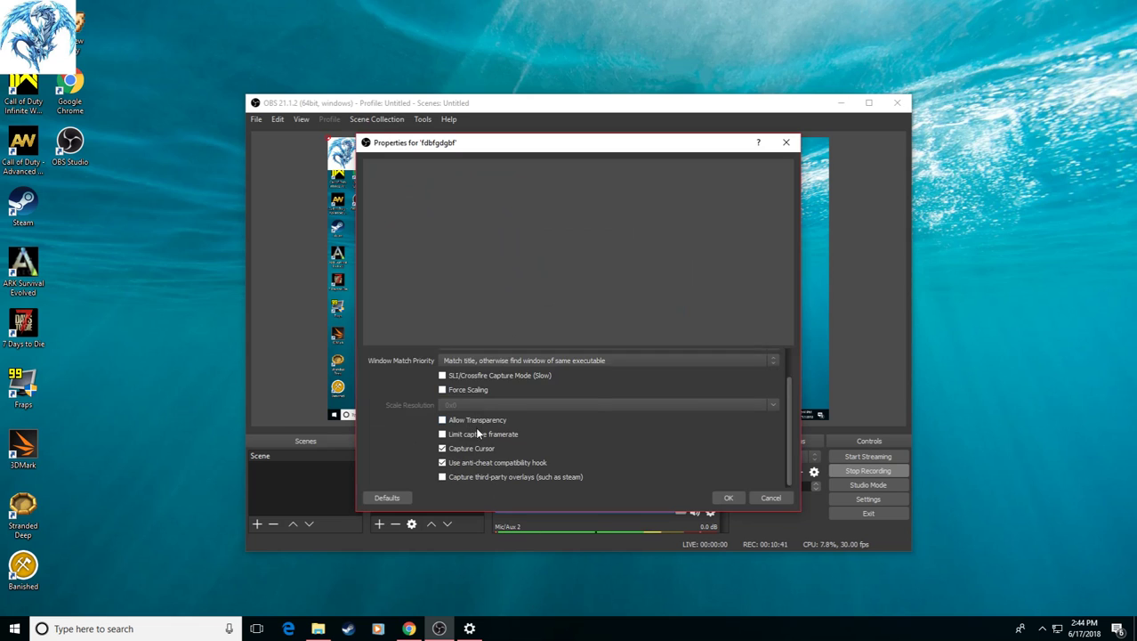
pyautogui.scroll(2, 475, 427)
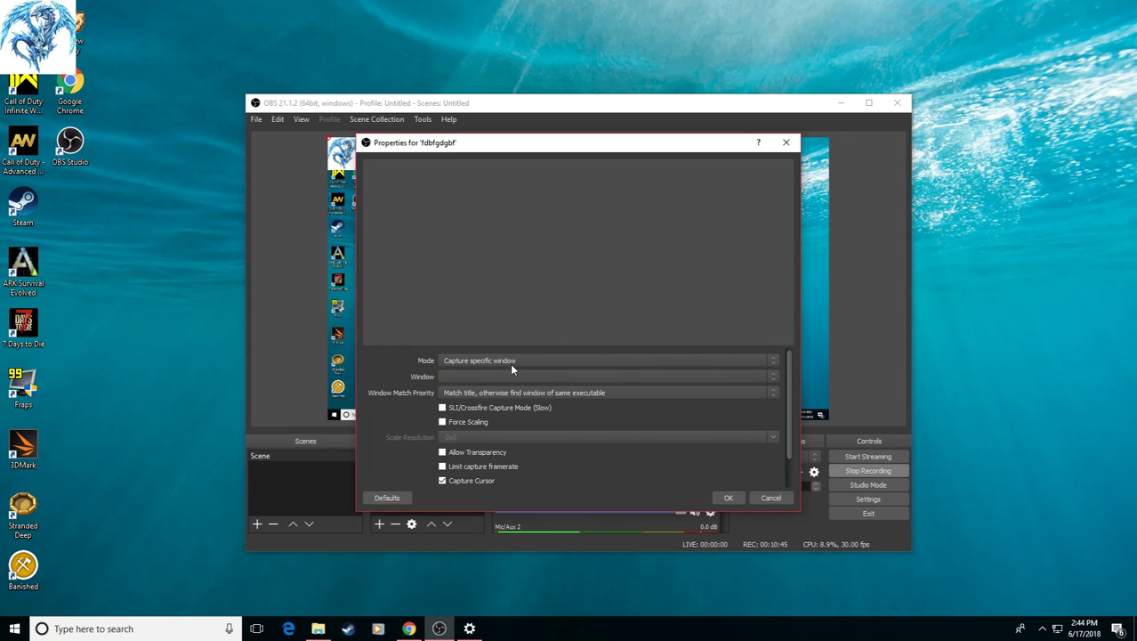
pyautogui.scroll(-2, 521, 377)
pyautogui.scroll(2, 521, 377)
pyautogui.scroll(-2, 389, 392)
pyautogui.scroll(2, 389, 391)
pyautogui.scroll(-2, 389, 392)
pyautogui.scroll(2, 389, 391)
pyautogui.scroll(-2, 389, 391)
pyautogui.scroll(2, 389, 392)
pyautogui.click(771, 497)
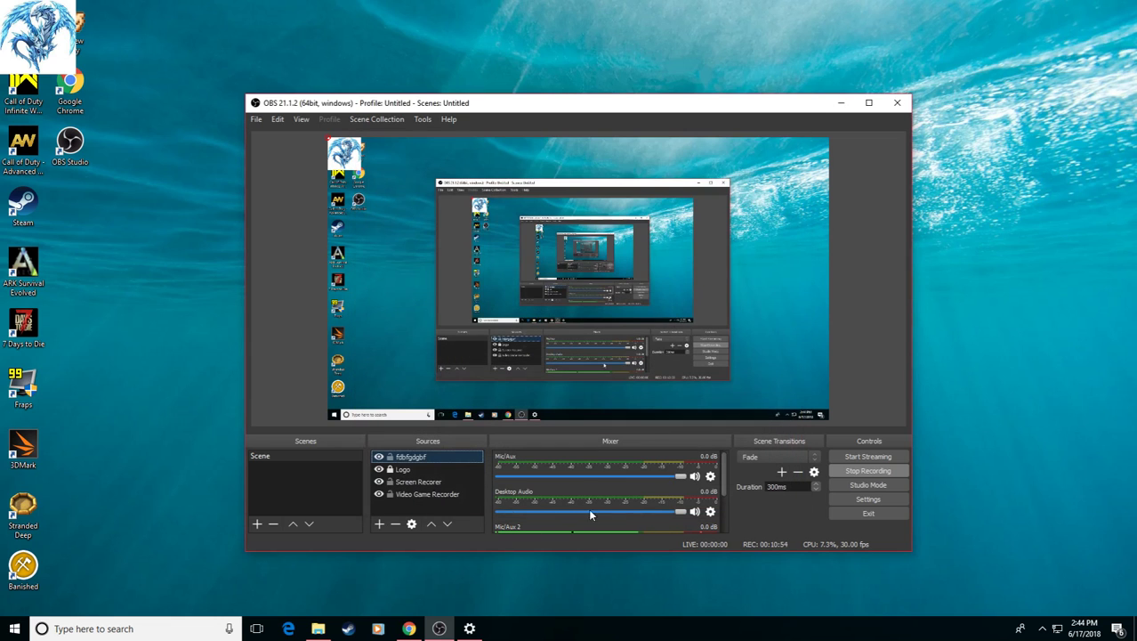
# Add another Game Capture source with the default name, capturing any fullscreen application and including third-party overlays (such as steam).
pyautogui.click(386, 526)
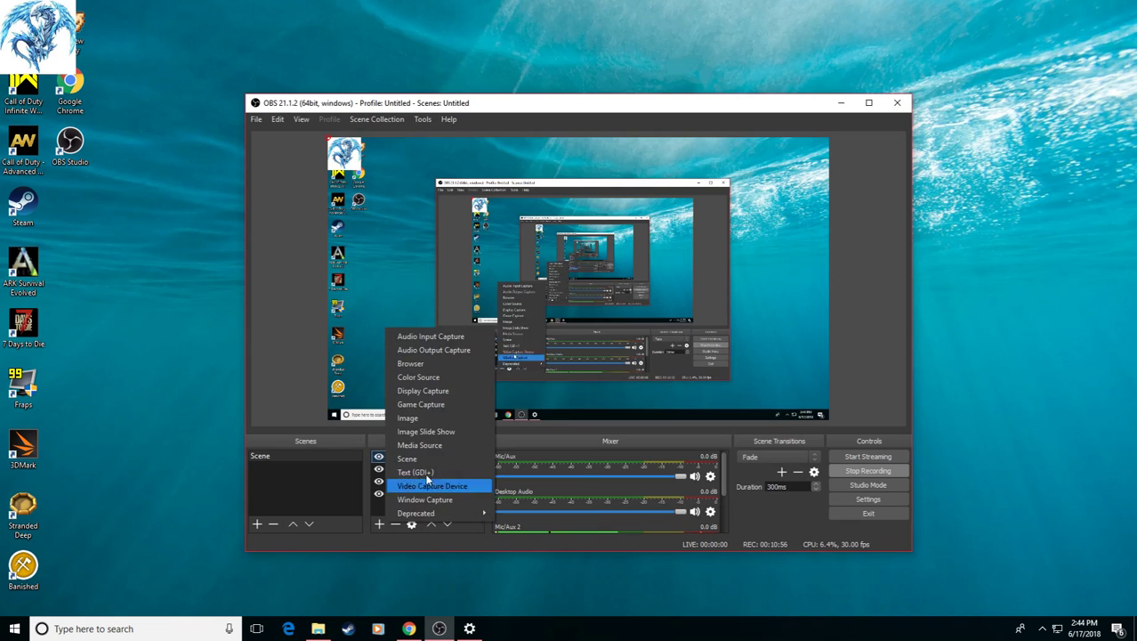
pyautogui.click(429, 405)
pyautogui.click(614, 415)
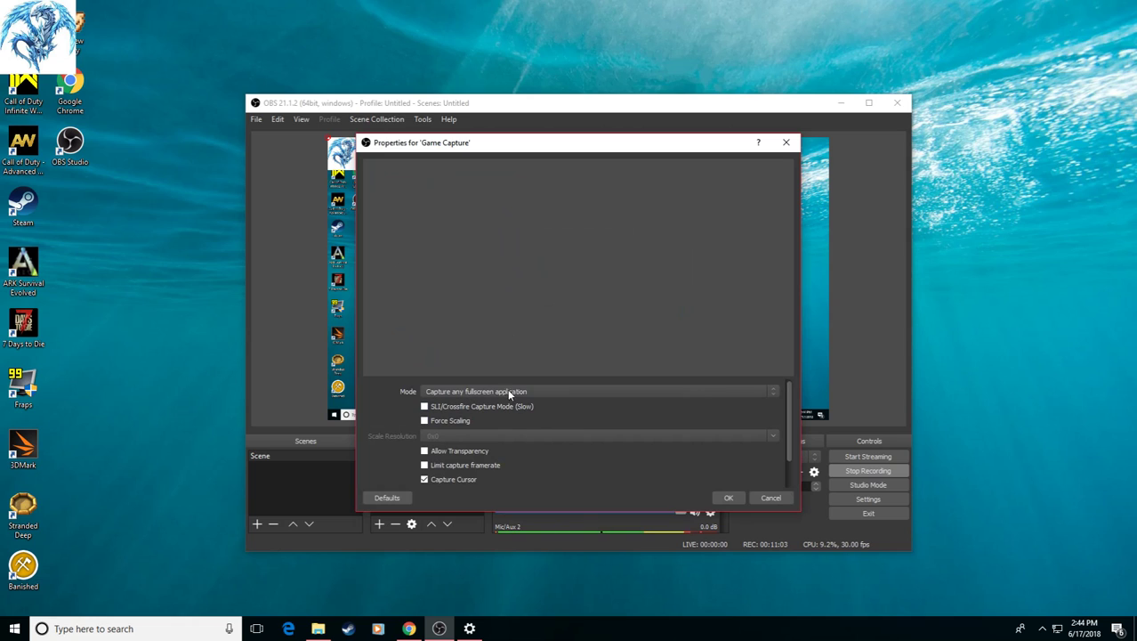
pyautogui.scroll(-2, 379, 412)
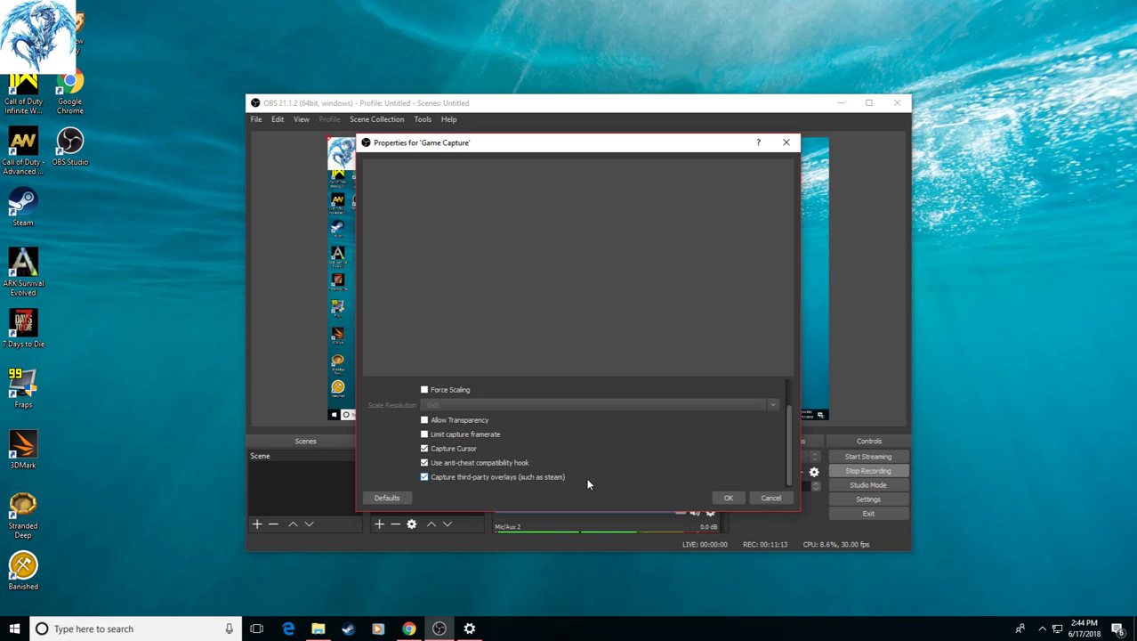
pyautogui.click(724, 498)
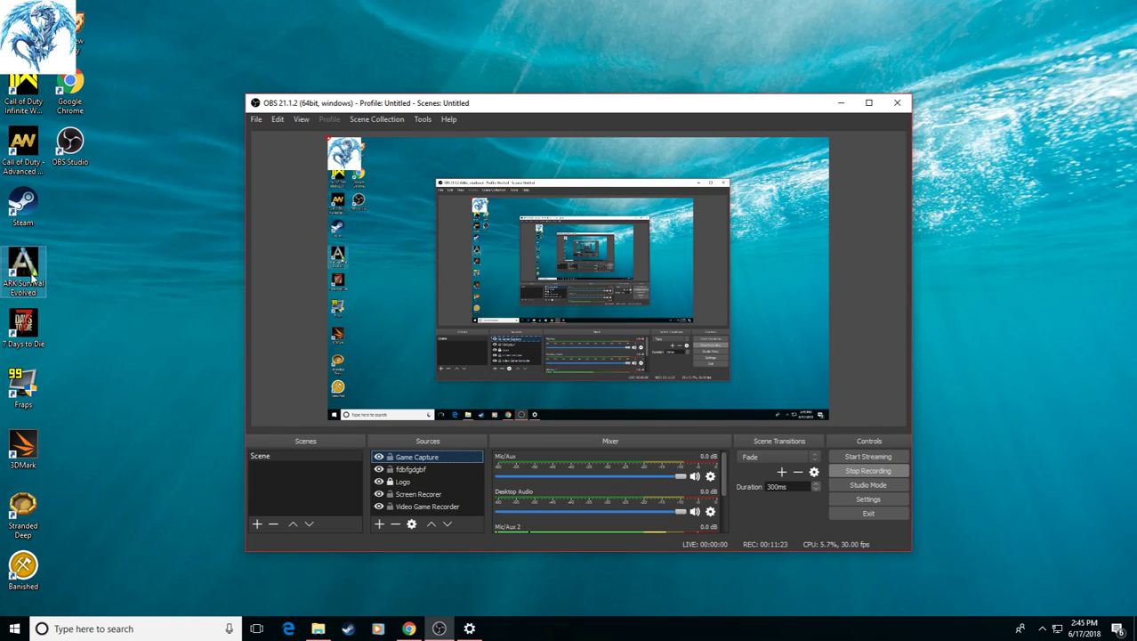
# Launch the 7 Days to Die game from the desktop.
pyautogui.click(37, 343)
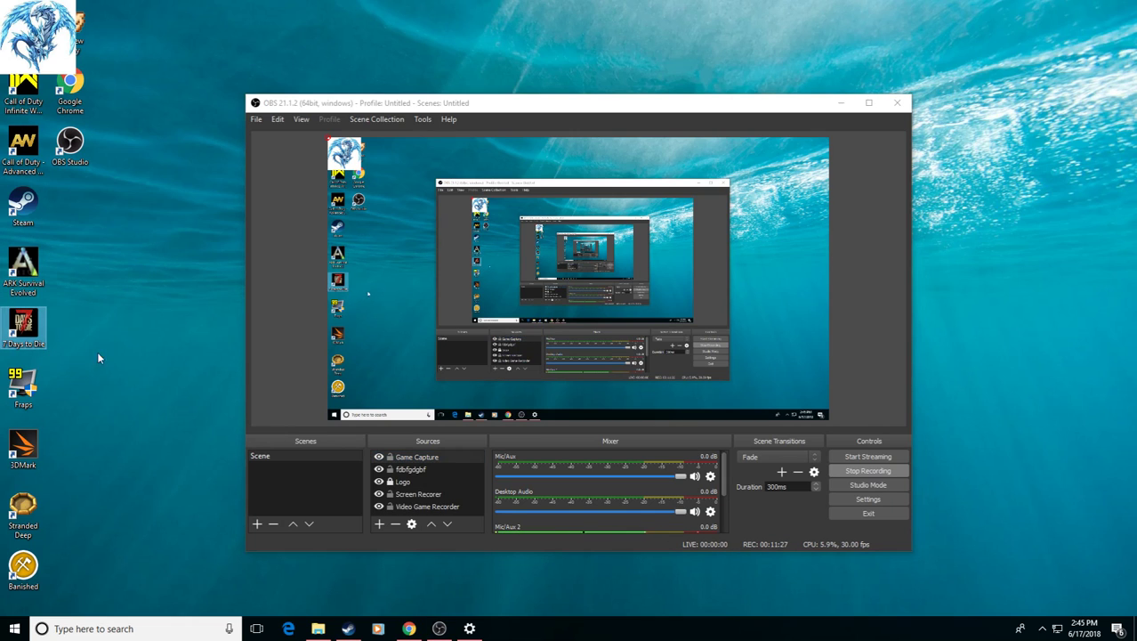
pyautogui.press('Return')
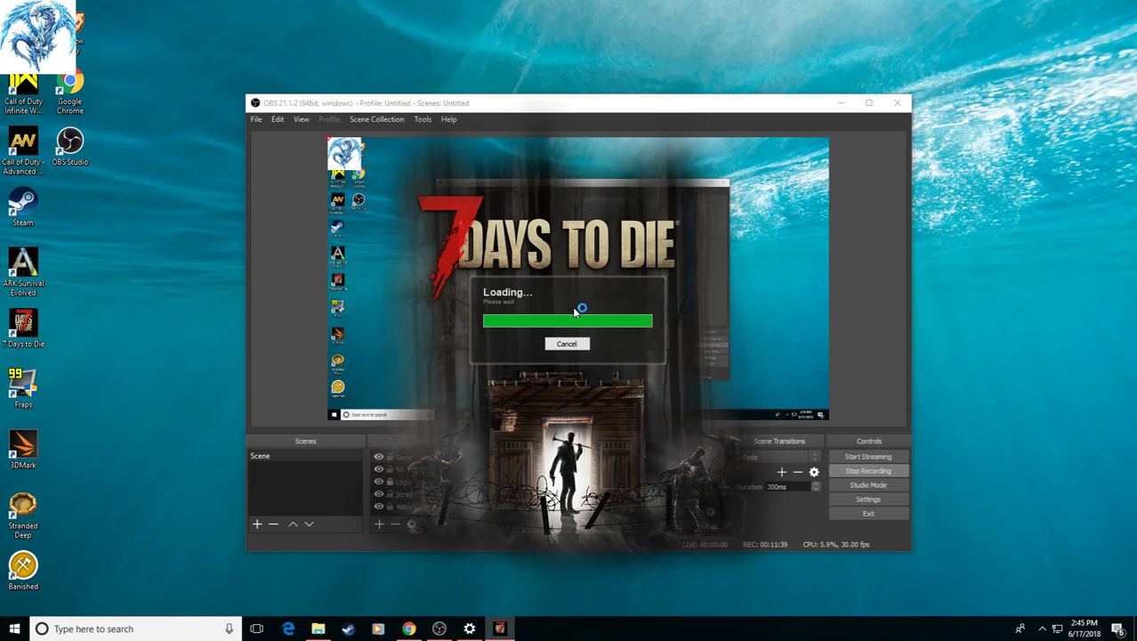
# Leave the 7 Days to Die game and place the OBS Studio window near the middle of the desktop.
pyautogui.moveTo(751, 103); pyautogui.dragTo(991, 68)
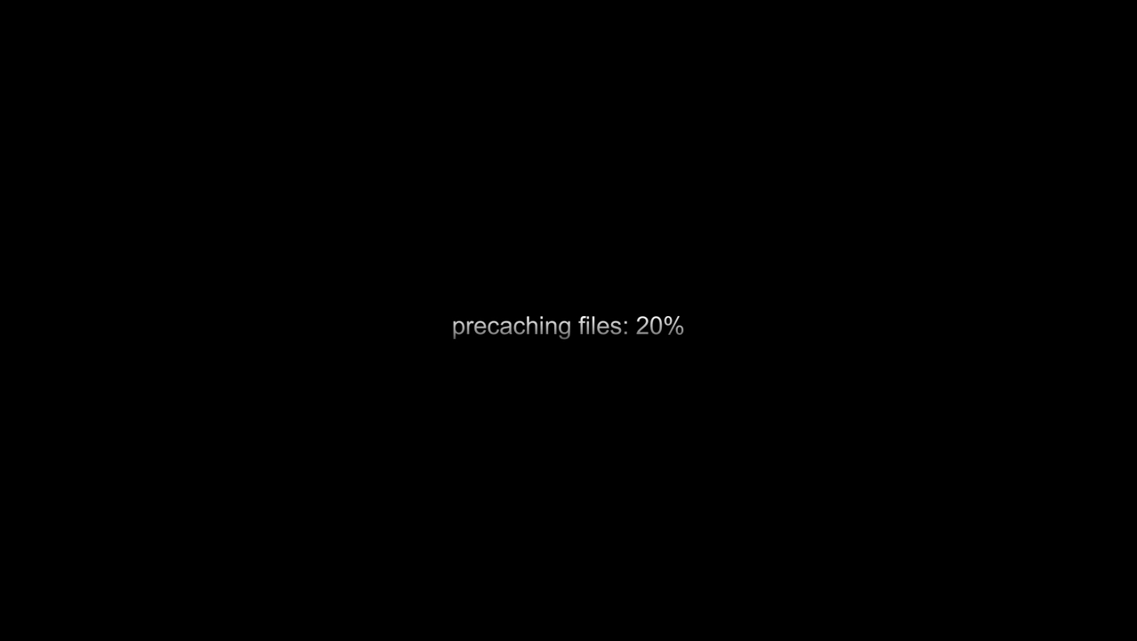
pyautogui.press('super')
pyautogui.click(398, 80)
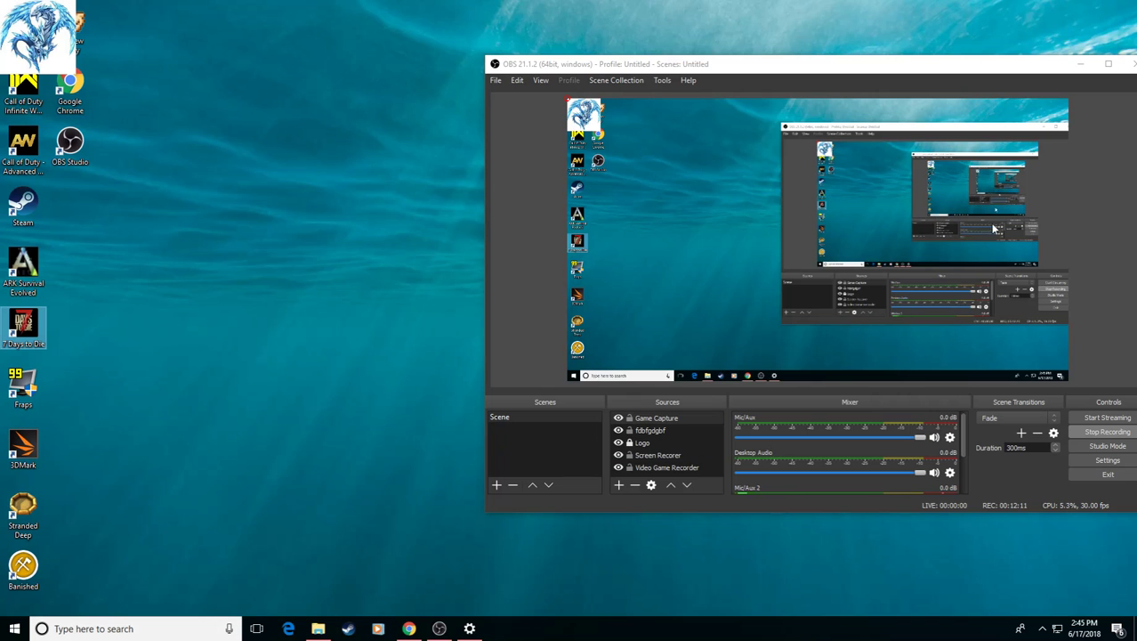
pyautogui.moveTo(982, 70); pyautogui.dragTo(750, 105)
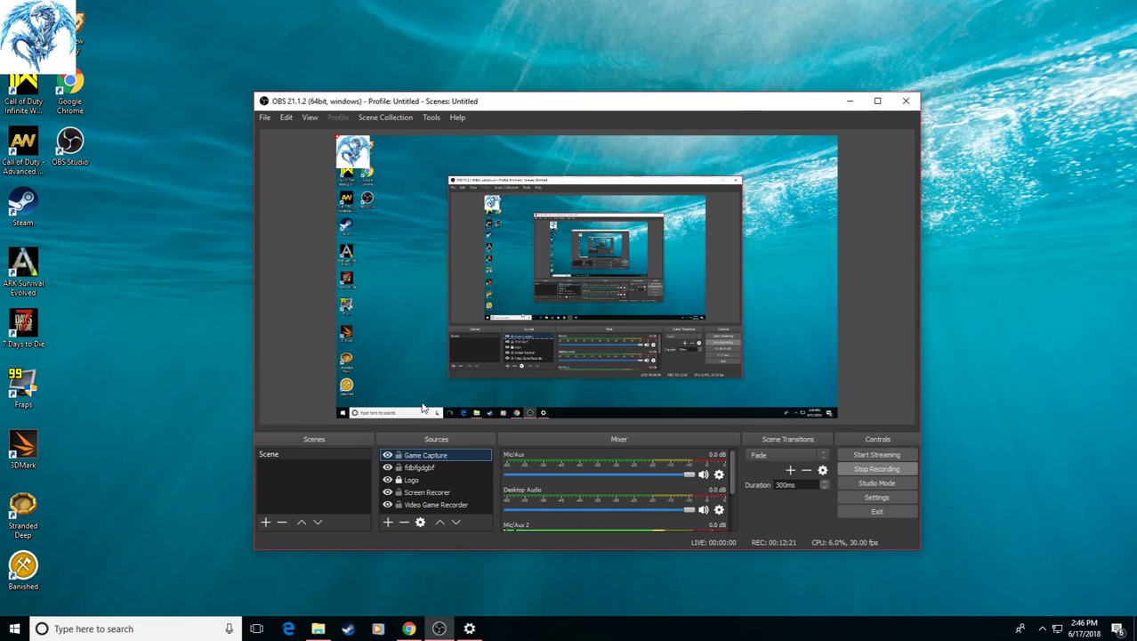
# Remove the Game Capture and fdbfgdgbf sources from the scene, confirming both removals.
pyautogui.rightClick(417, 453)
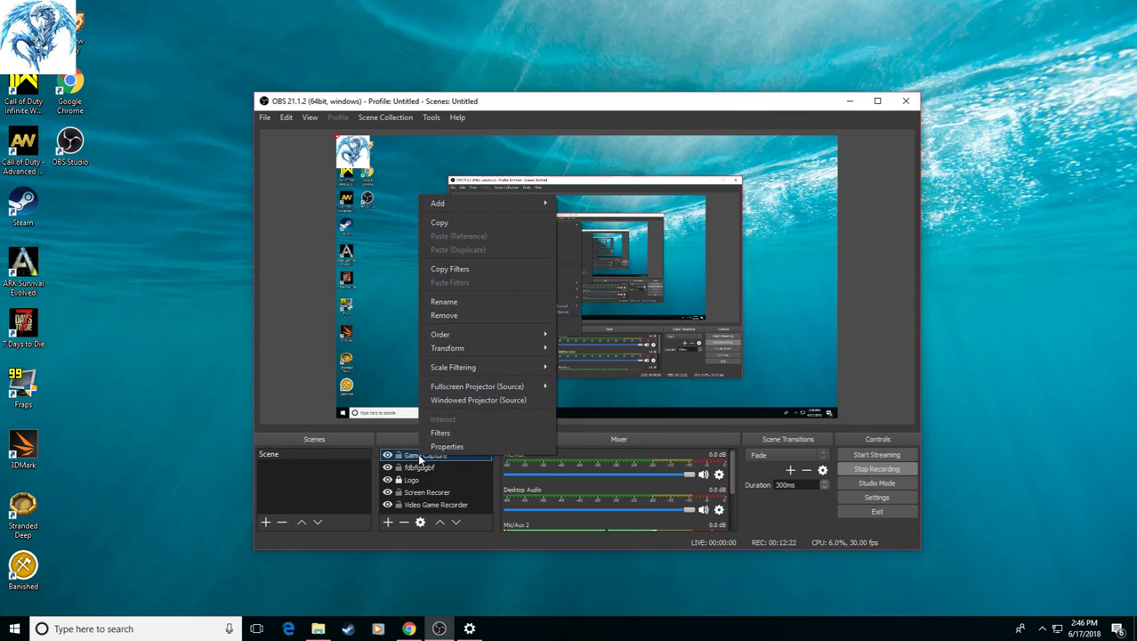
pyautogui.click(440, 316)
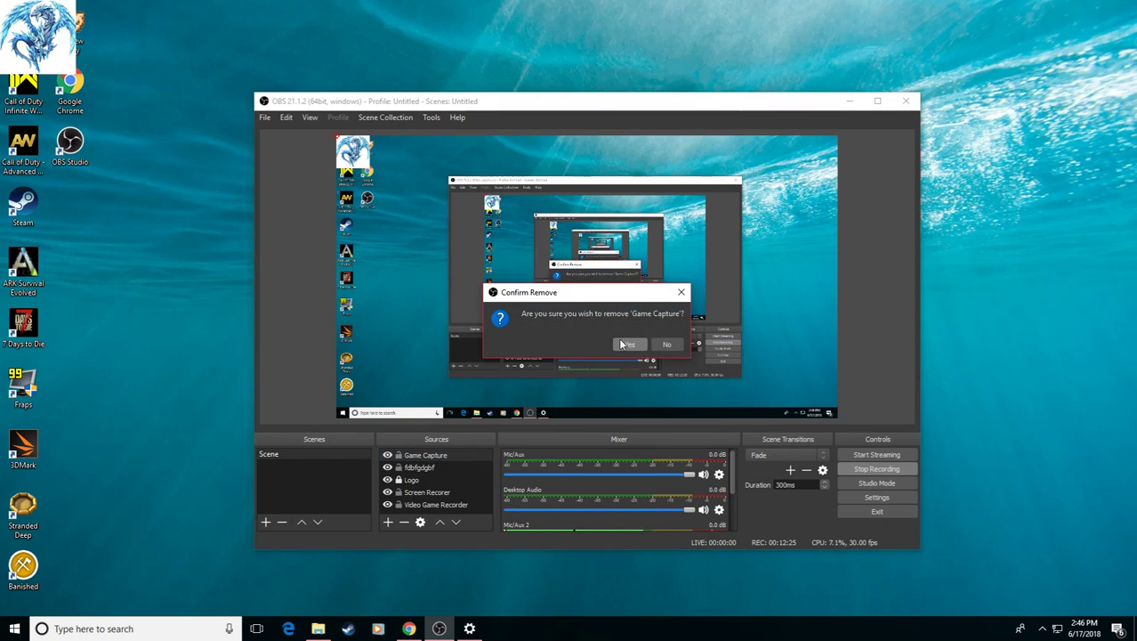
pyautogui.click(625, 343)
pyautogui.rightClick(436, 457)
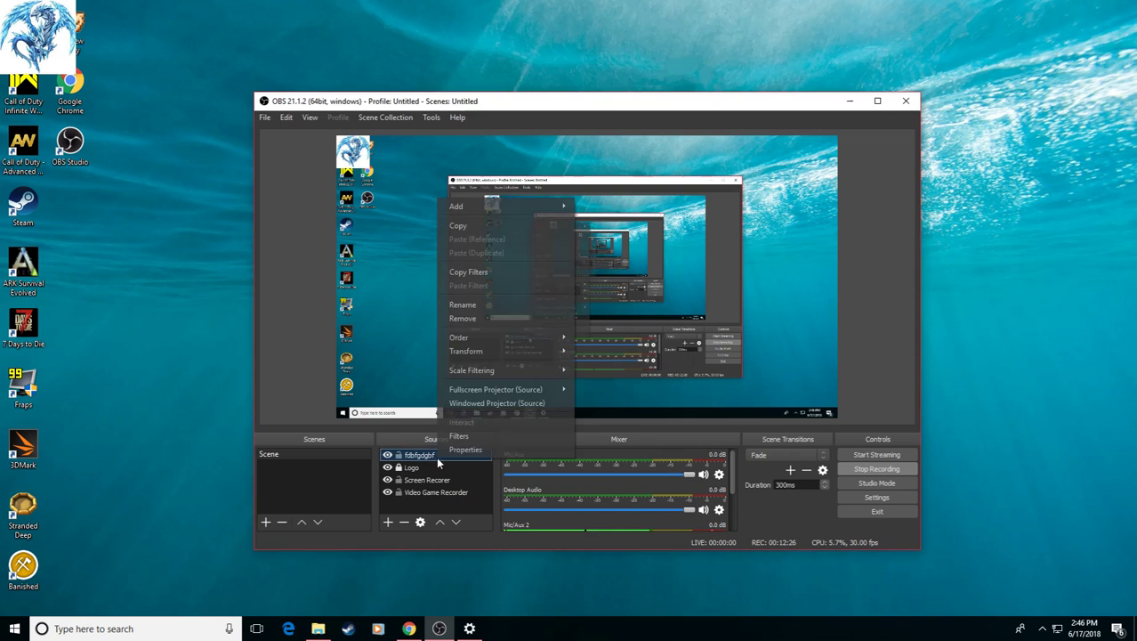
pyautogui.click(463, 316)
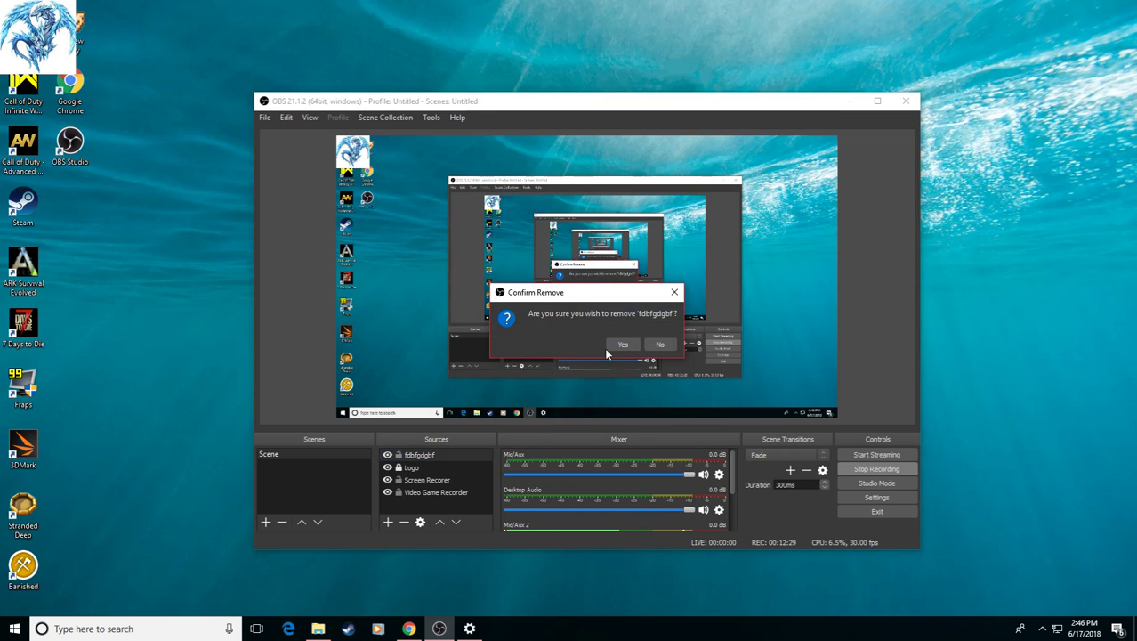
pyautogui.click(616, 344)
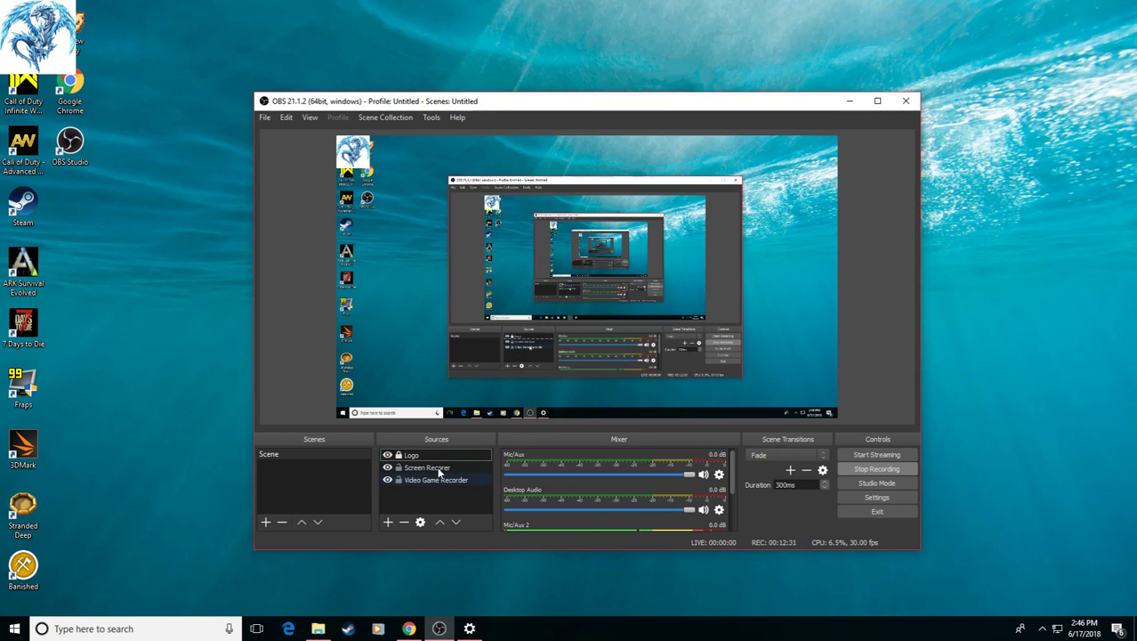
# Move the Video Game Recorder source above Screen Recorer, keeping the Logo source hidden only during the reordering.
pyautogui.click(387, 455)
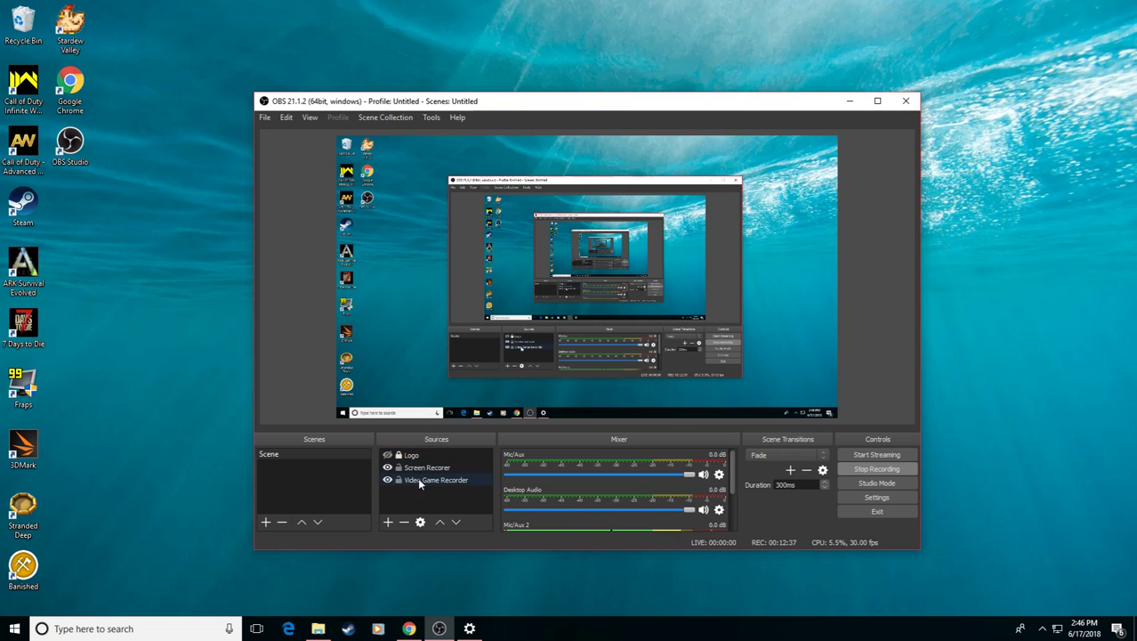
pyautogui.moveTo(419, 481); pyautogui.dragTo(426, 466)
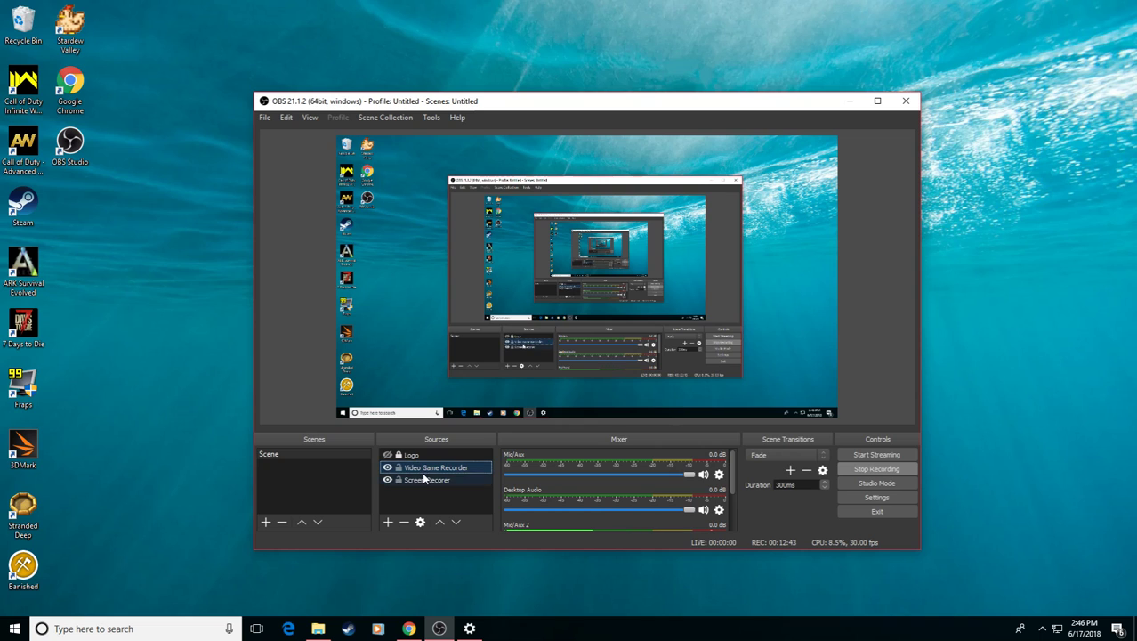
pyautogui.click(388, 454)
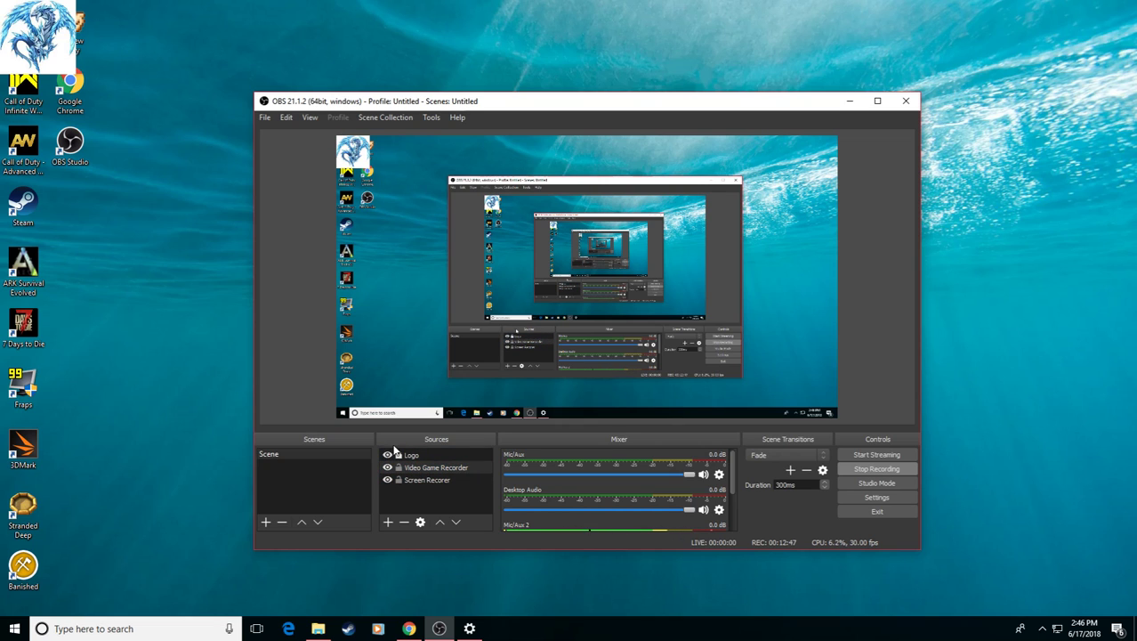
# Try the Screen Recorer source above Video Game Recorder, and return it to the end of the source order.
pyautogui.moveTo(399, 455)
pyautogui.mouseDown()
pyautogui.moveTo(406, 486)
pyautogui.moveTo(427, 476)
pyautogui.moveTo(422, 455)
pyautogui.mouseUp()
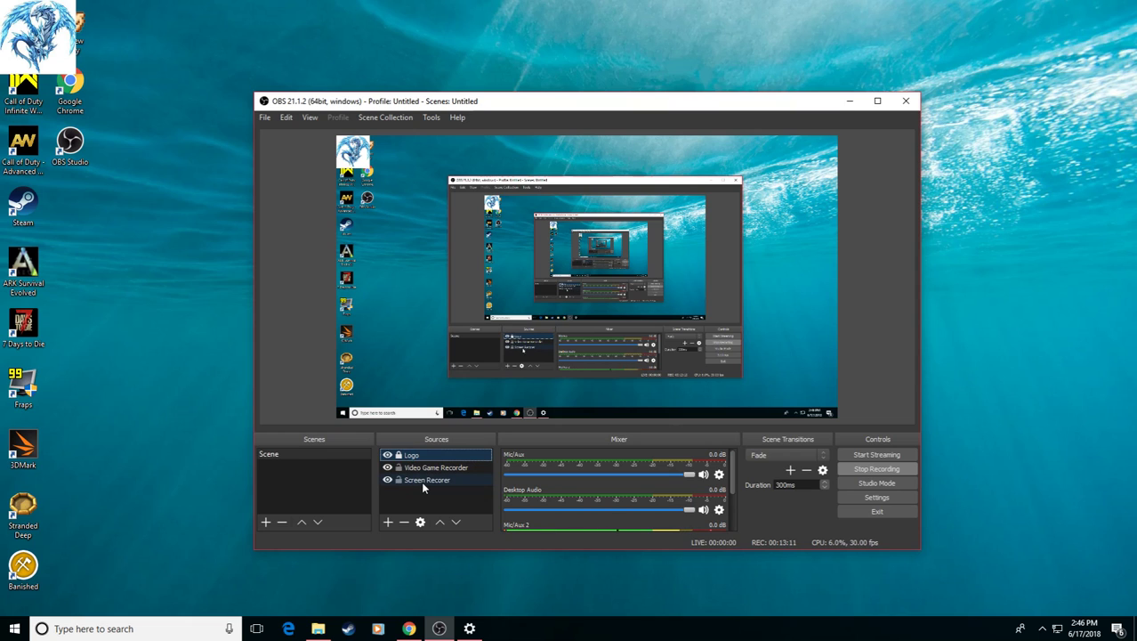
pyautogui.moveTo(423, 483); pyautogui.dragTo(428, 465)
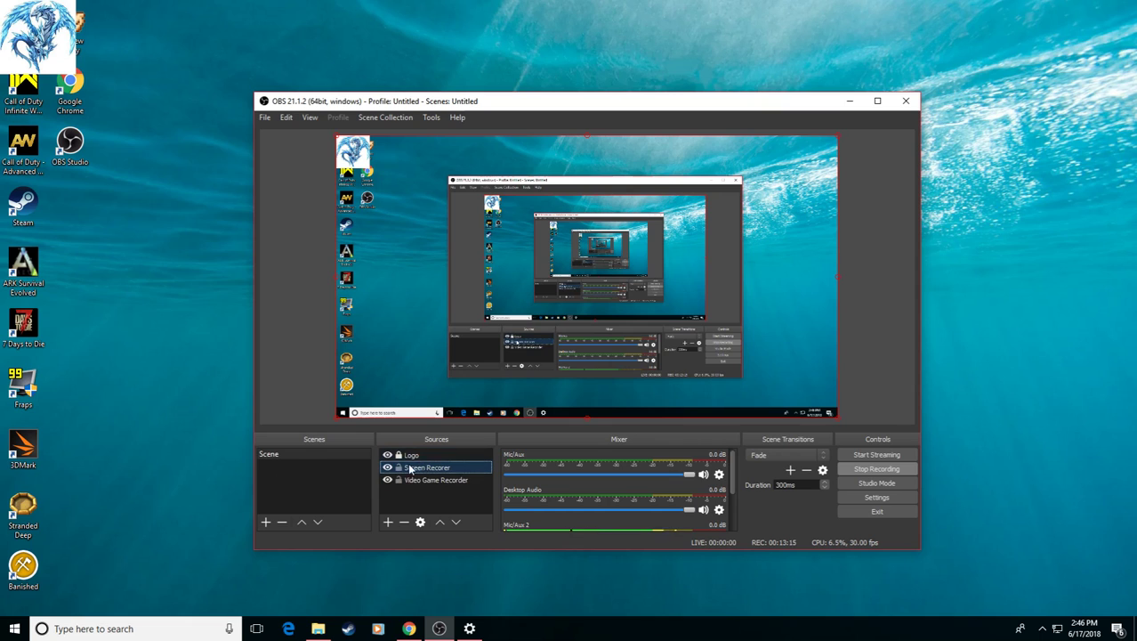
pyautogui.moveTo(411, 469); pyautogui.dragTo(412, 487)
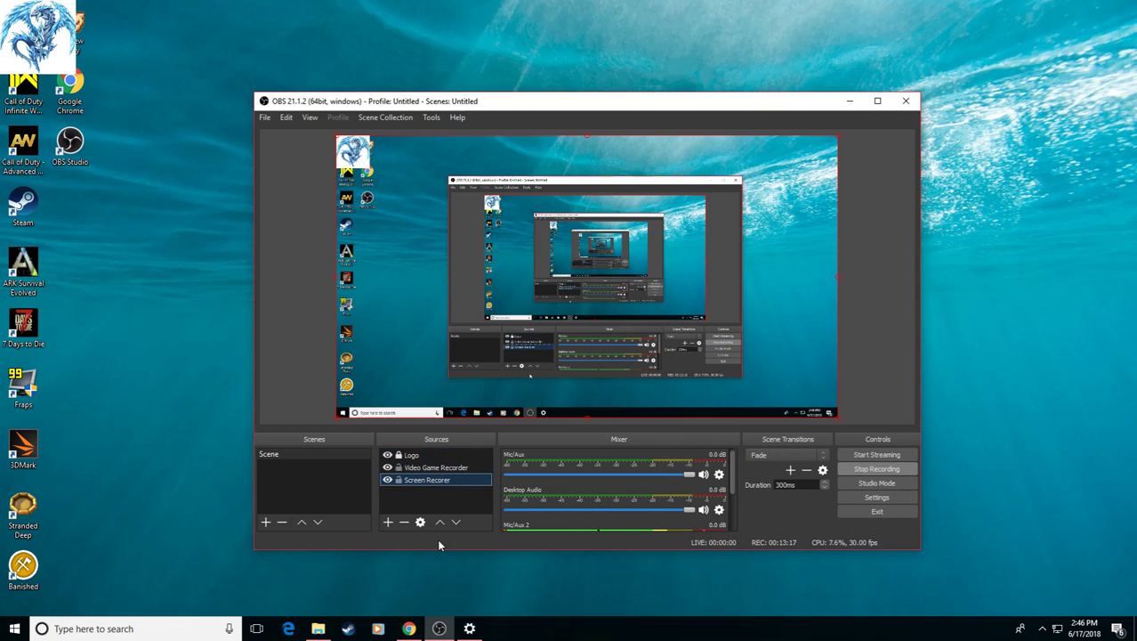